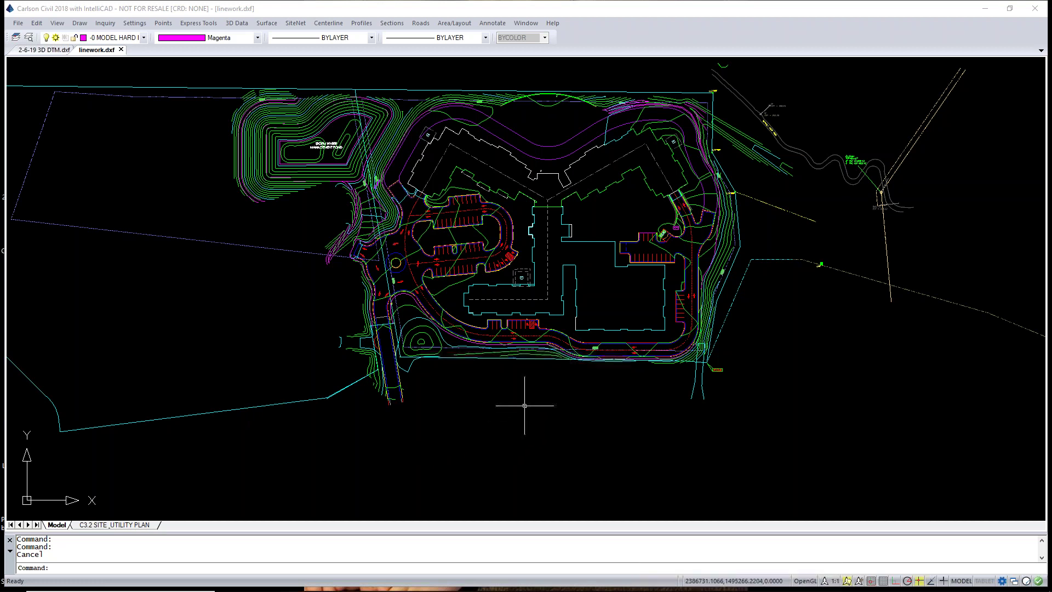
pyautogui.click(575, 419)
pyautogui.click(554, 432)
pyautogui.scroll(-2, 530, 451)
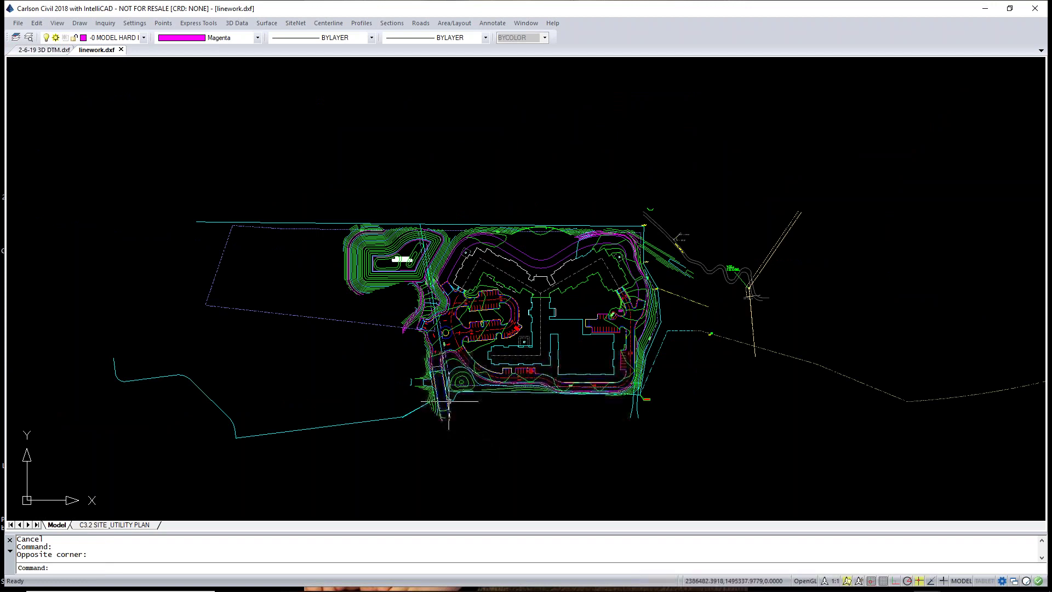
pyautogui.scroll(2, 480, 358)
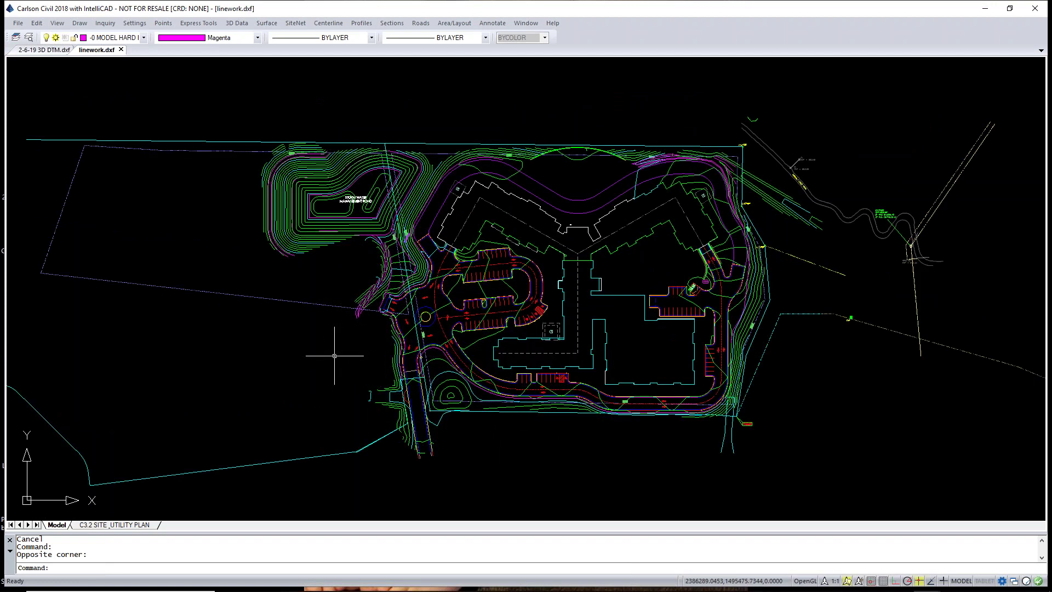
# Switch to the 2-6-19 3D DTM.dxf drawing and load all of its 3D faces as the source in Triangulation File Utilities
pyautogui.click(47, 51)
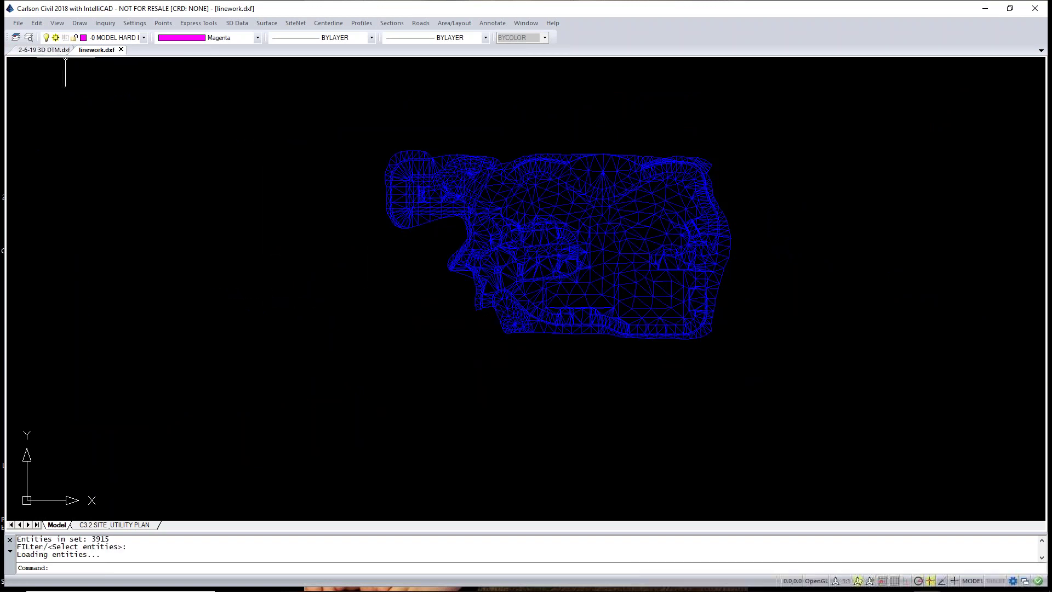
pyautogui.scroll(-2, 321, 296)
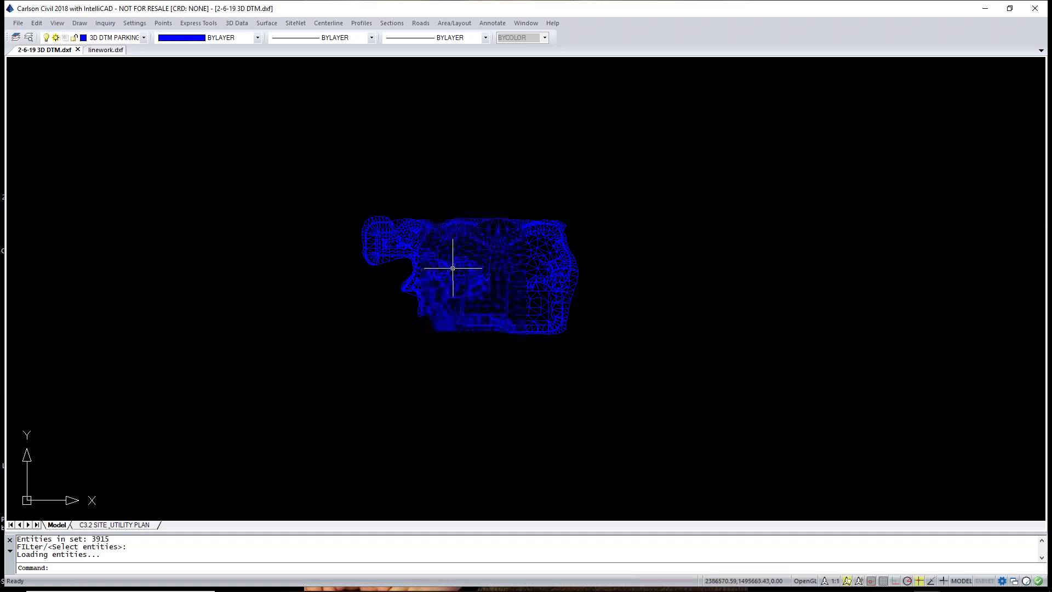
pyautogui.scroll(4, 453, 265)
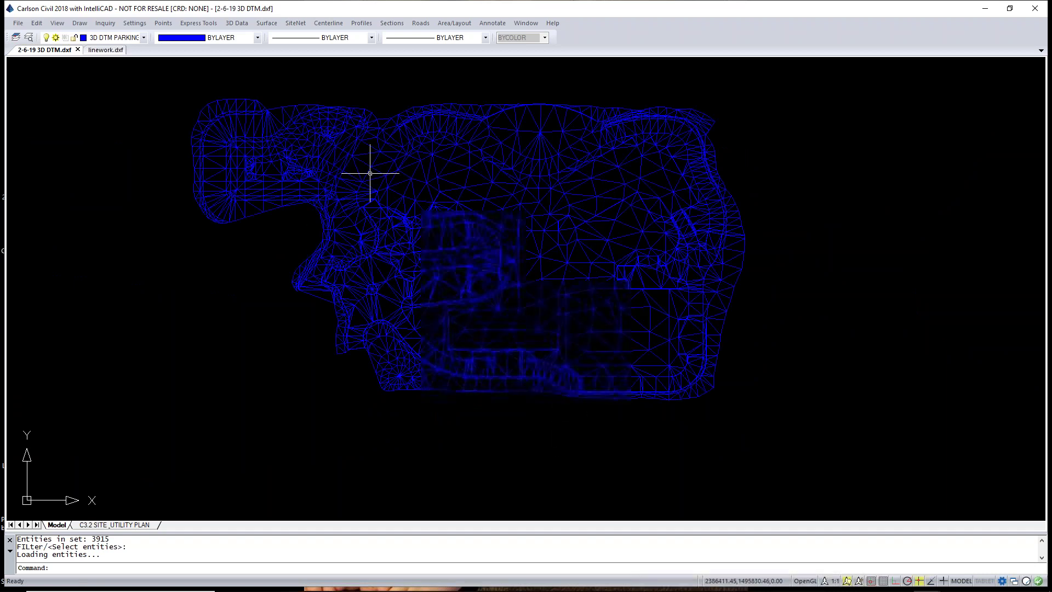
pyautogui.click(268, 25)
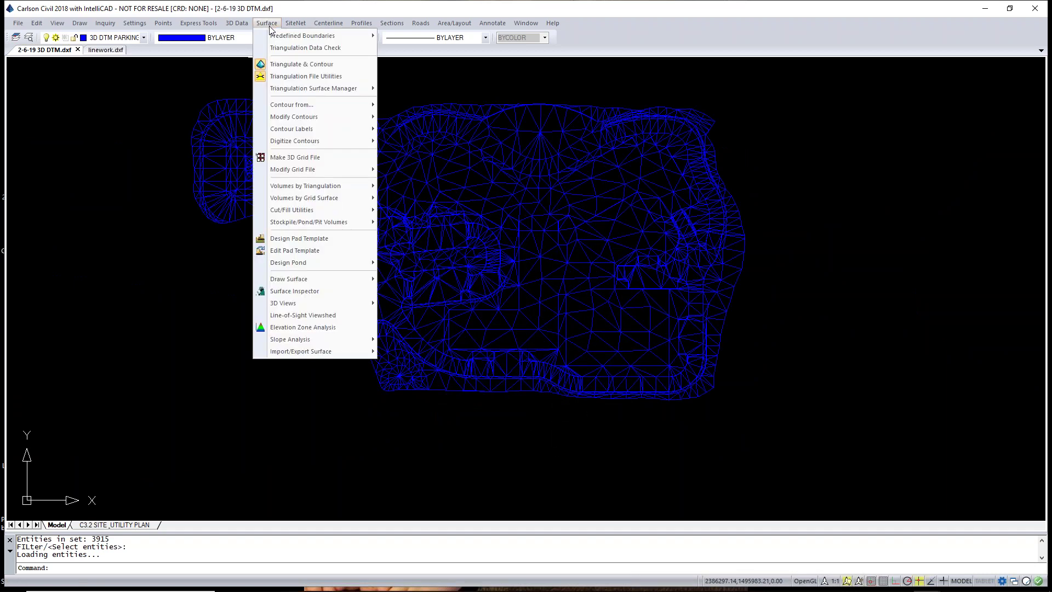
pyautogui.click(318, 78)
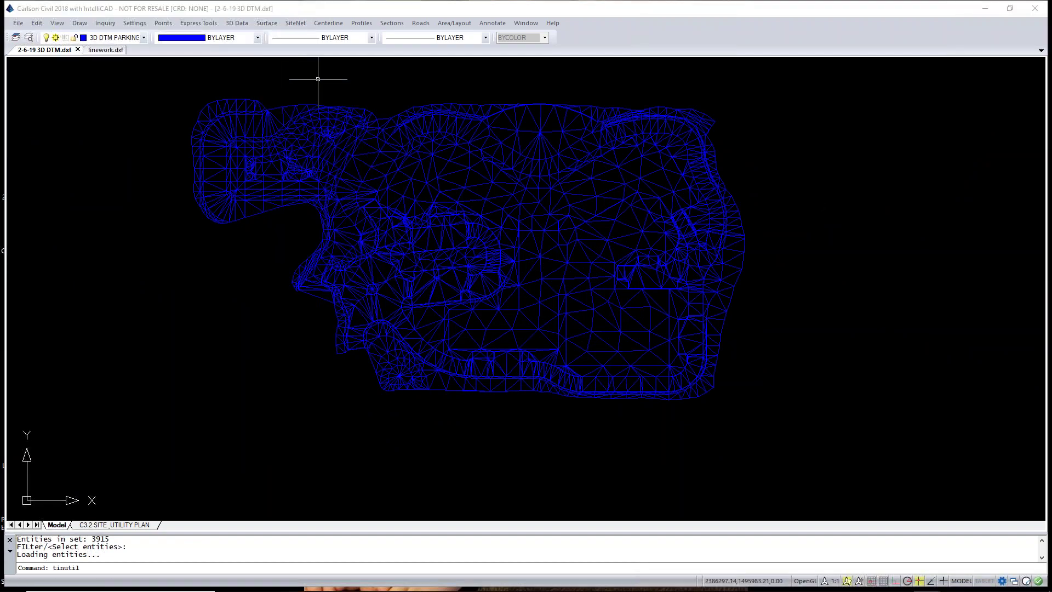
pyautogui.moveTo(531, 137); pyautogui.dragTo(227, 178)
pyautogui.click(412, 250)
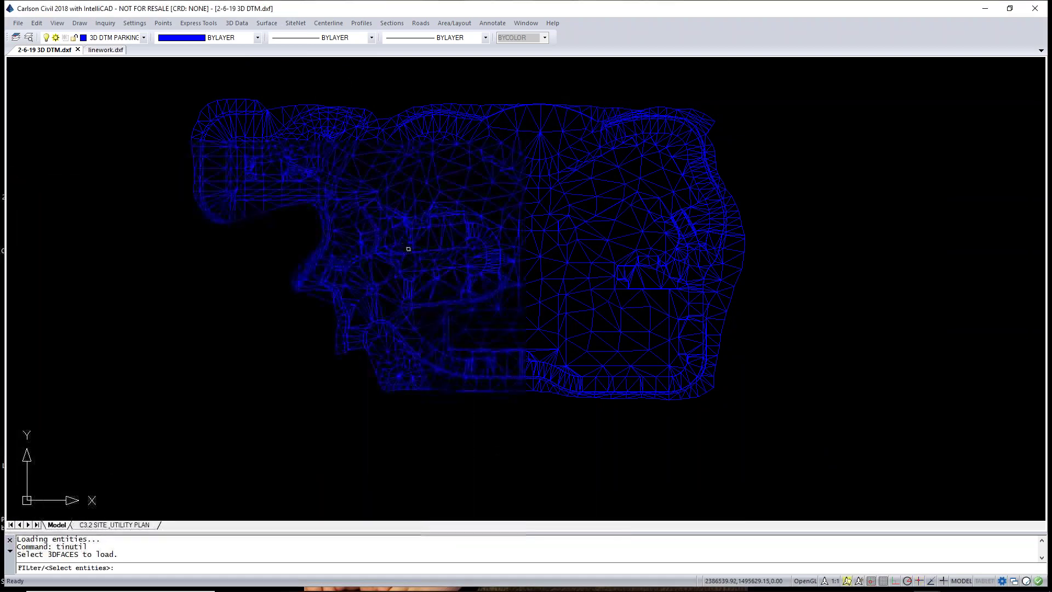
pyautogui.scroll(-3, 449, 257)
pyautogui.click(655, 155)
pyautogui.click(230, 374)
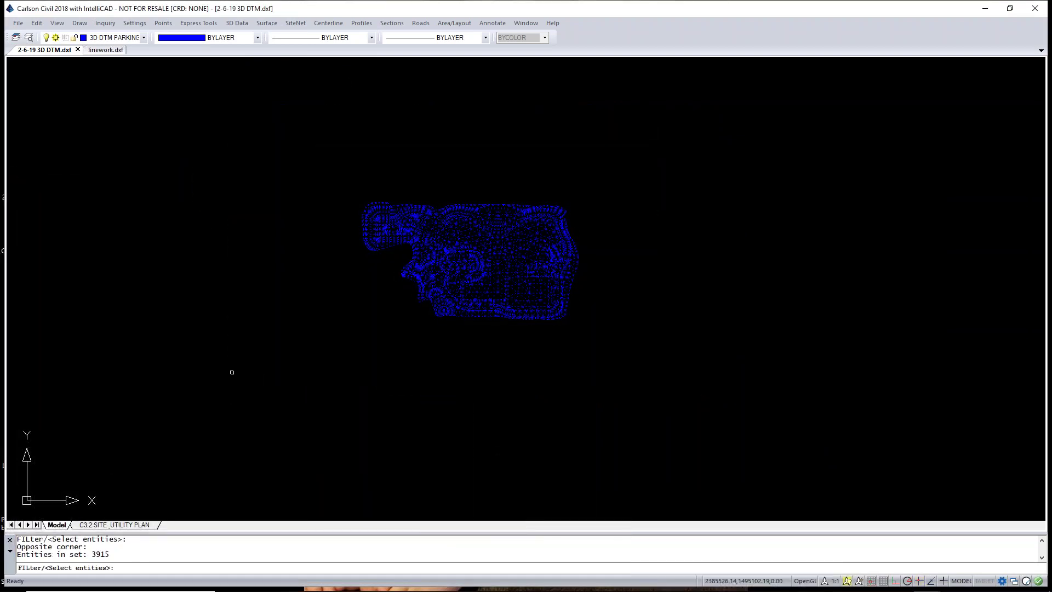
pyautogui.press('Return')
pyautogui.moveTo(333, 180); pyautogui.dragTo(387, 117)
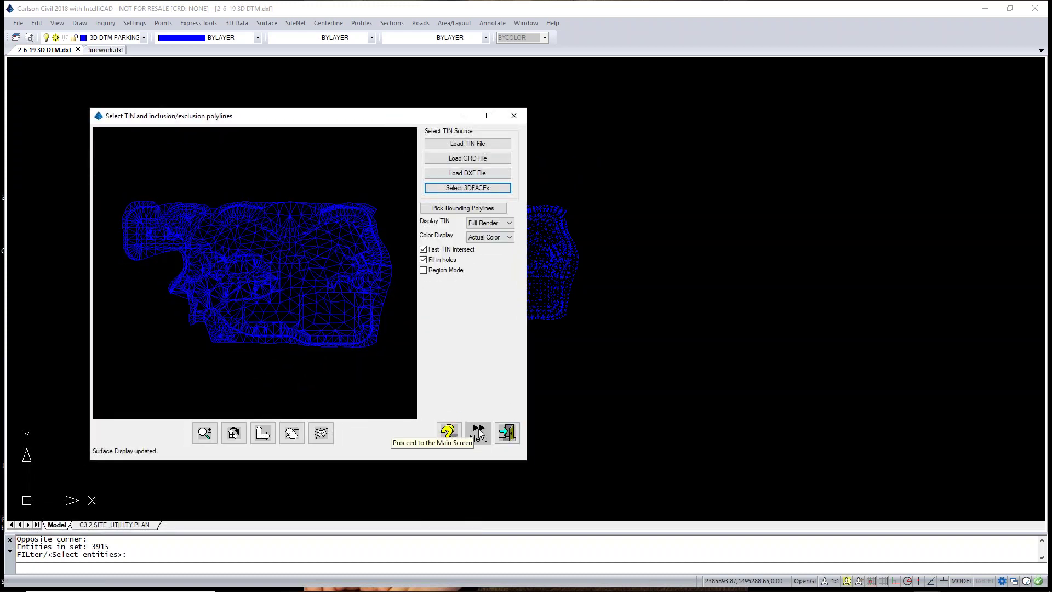
# Save the loaded surface as a TIN file named "Phoenix Updated Surface" in the Phoenix updated files folder and close the utility
pyautogui.click(478, 432)
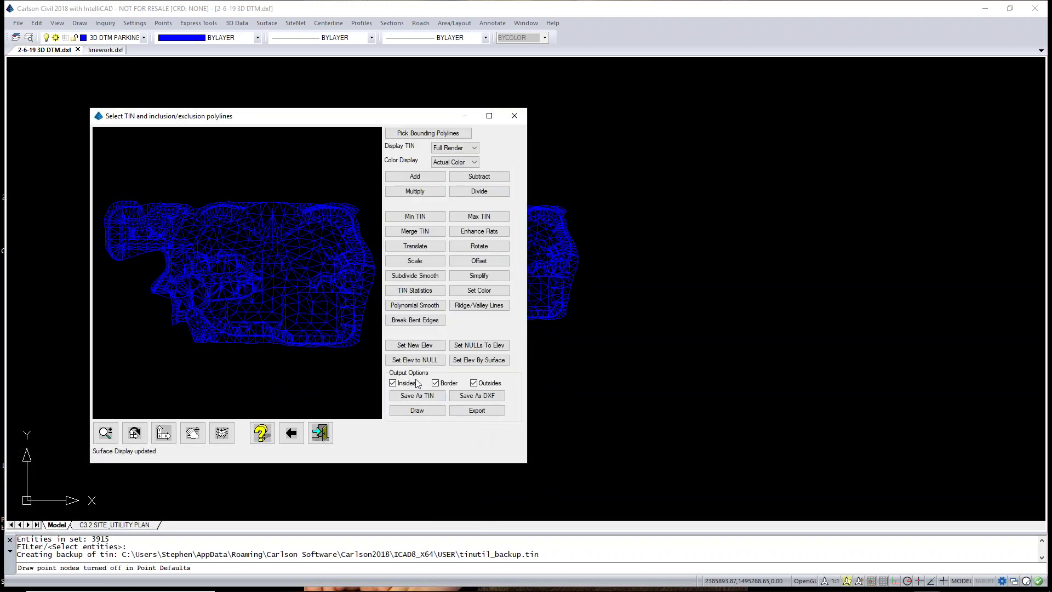
pyautogui.click(418, 396)
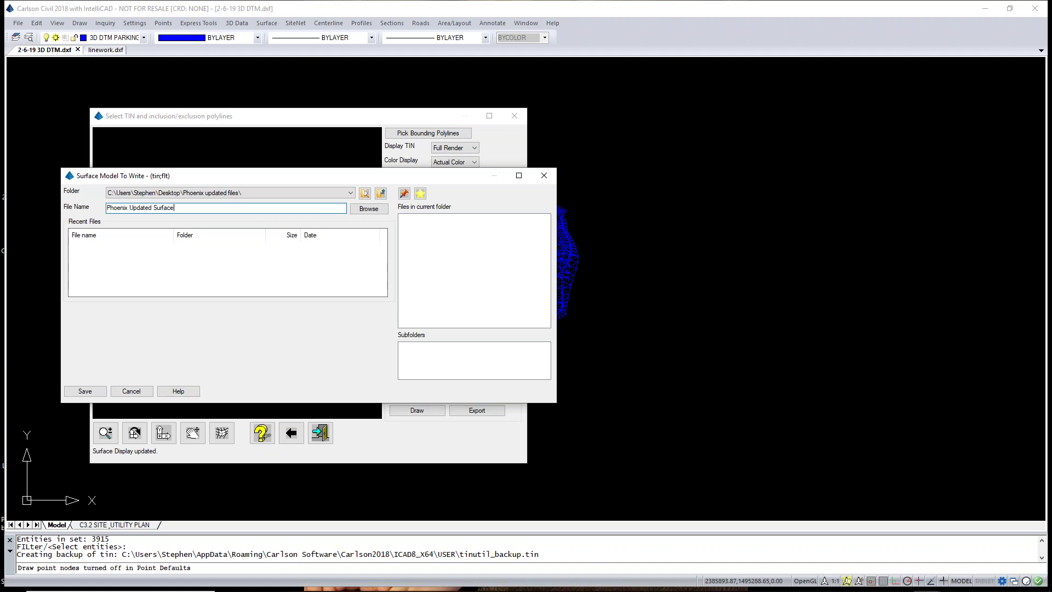
pyautogui.press('Return')
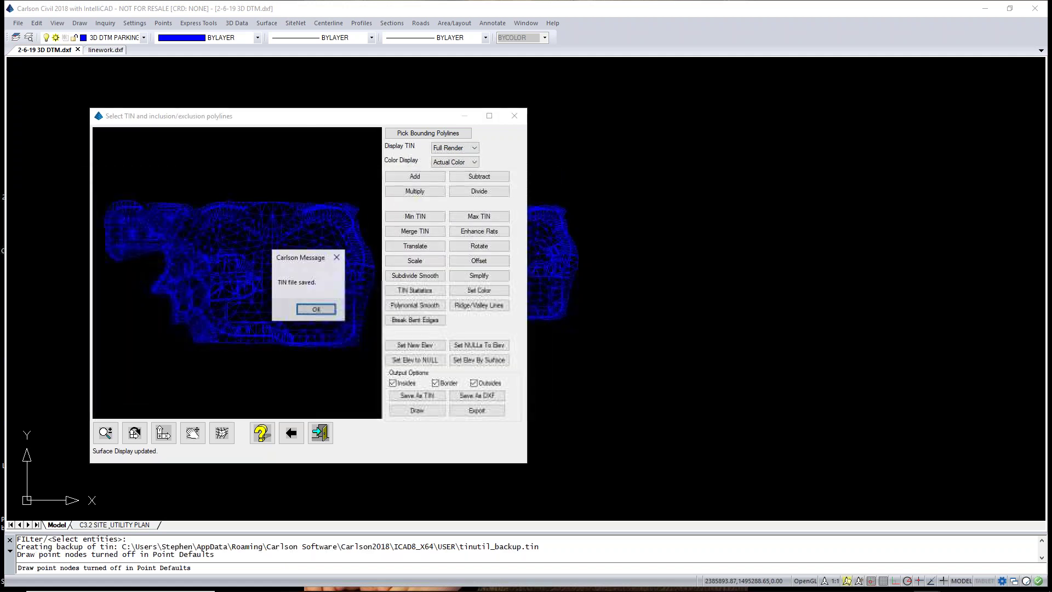
pyautogui.click(327, 309)
pyautogui.click(514, 116)
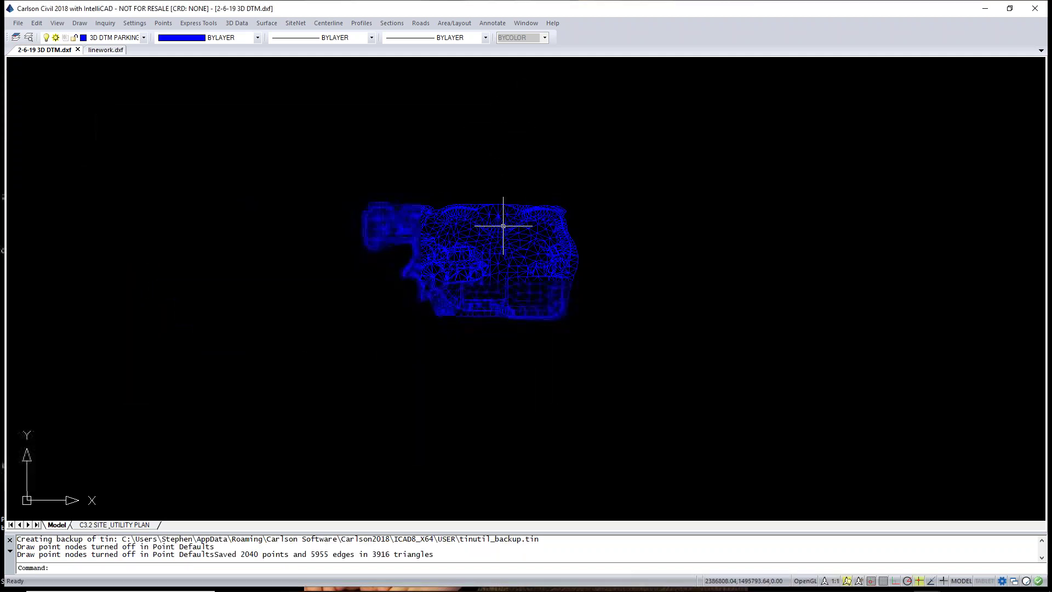
# Start a LandXML export to a new file named "Phoenix updated Surface" in the Phoenix updated files folder
pyautogui.click(18, 23)
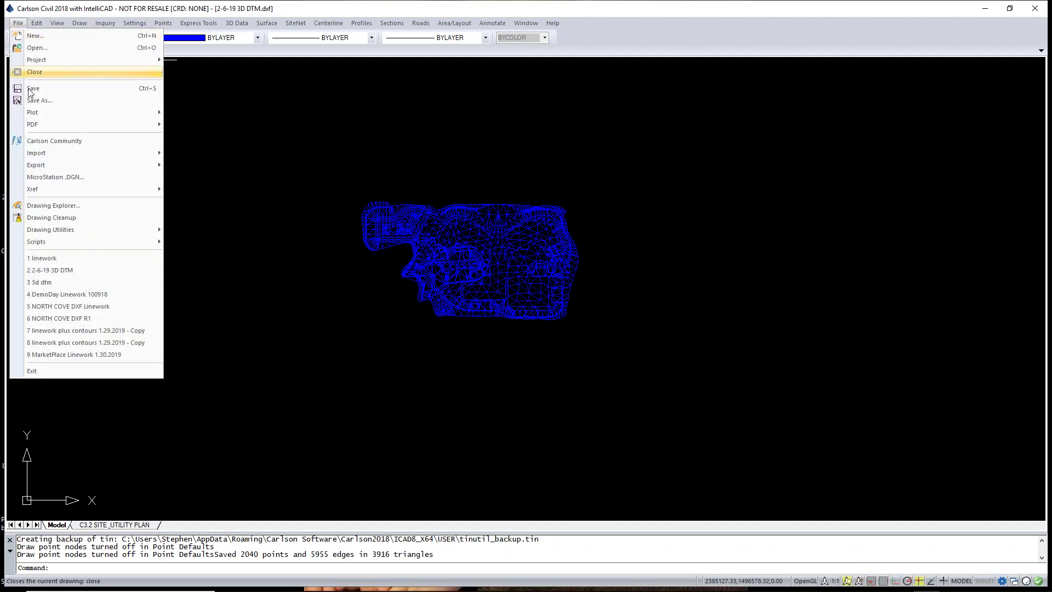
pyautogui.moveTo(101, 166)
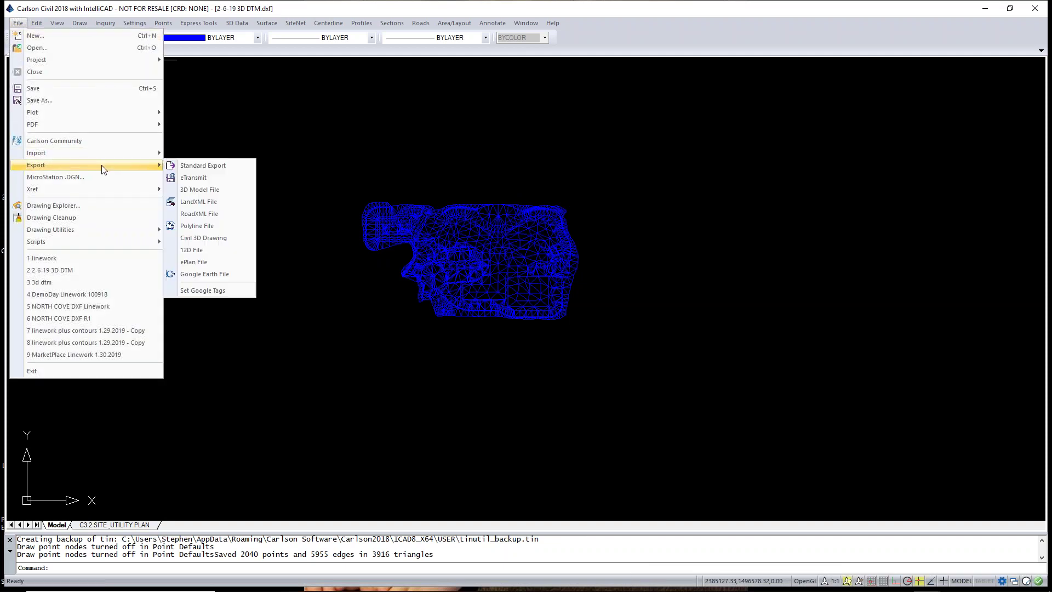
pyautogui.click(204, 203)
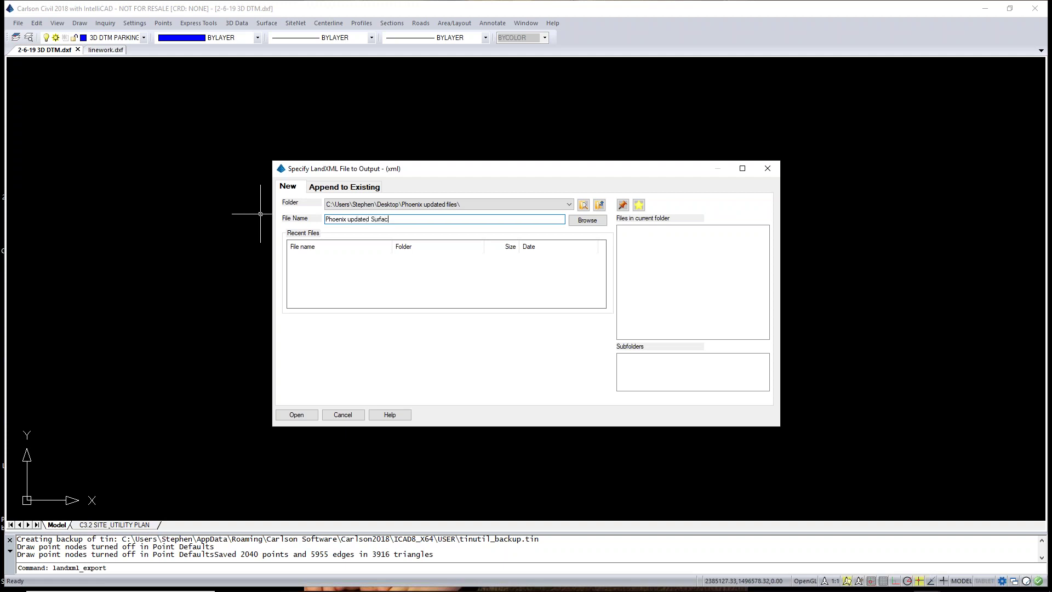
pyautogui.click(299, 414)
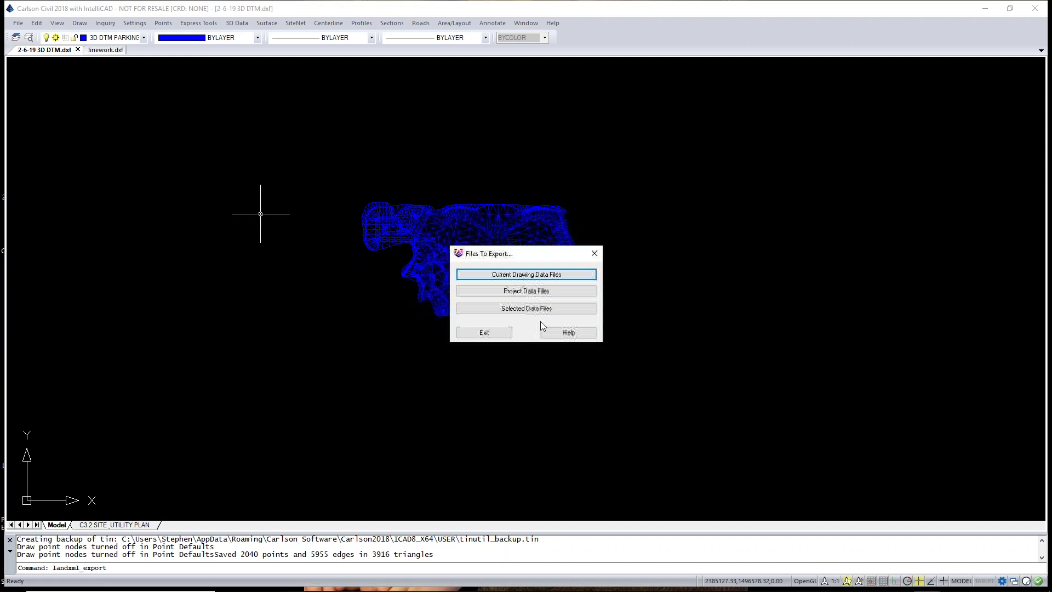
# Add Phoenix Updated Surface.tin as the selected data file and export it as LandXML 1.2 in English - US Feet
pyautogui.click(552, 310)
pyautogui.click(465, 393)
pyautogui.click(594, 268)
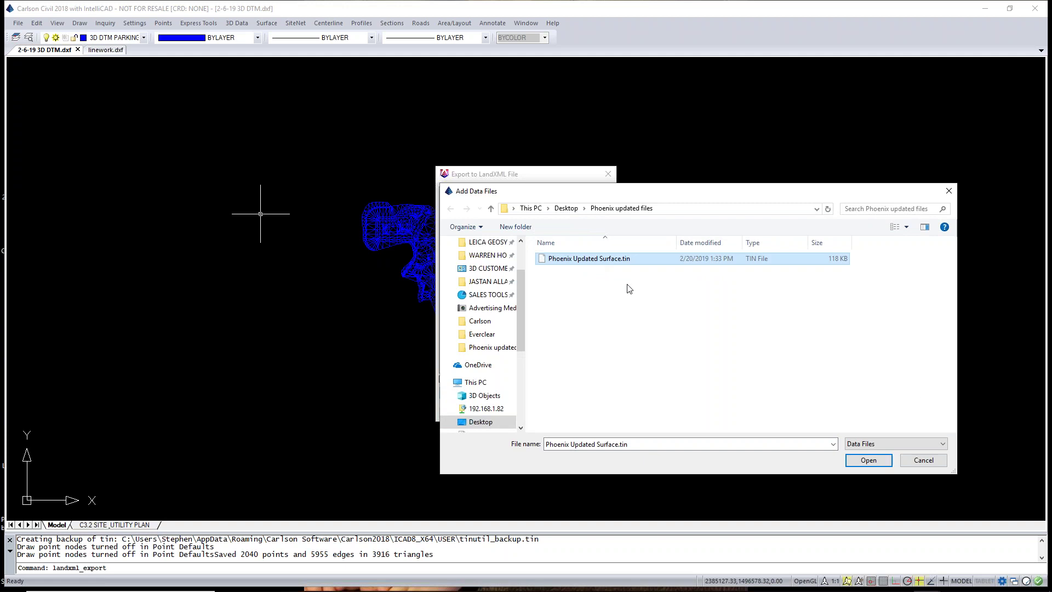
pyautogui.click(876, 458)
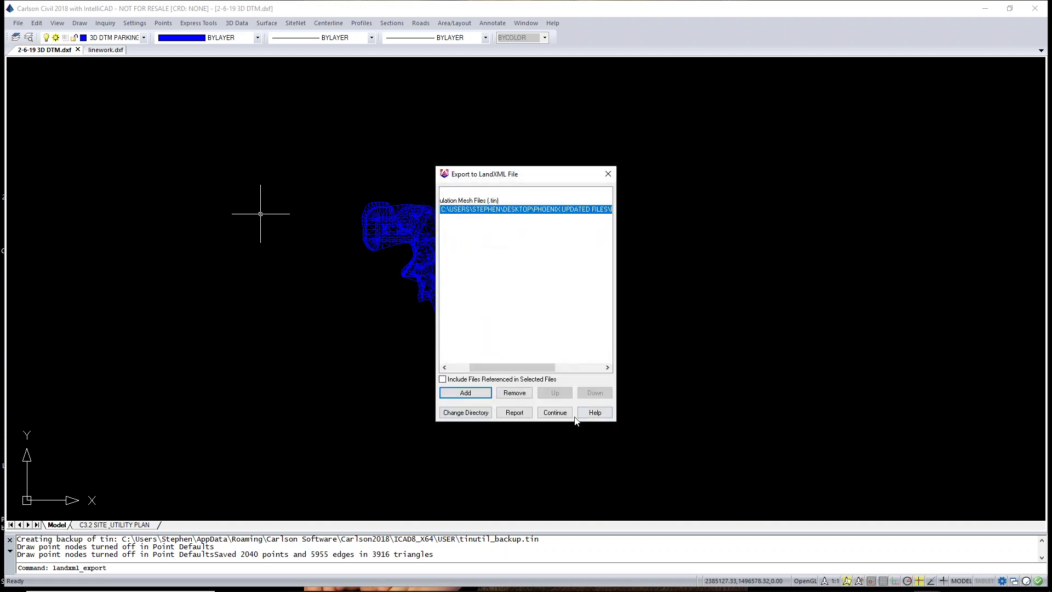
pyautogui.click(555, 412)
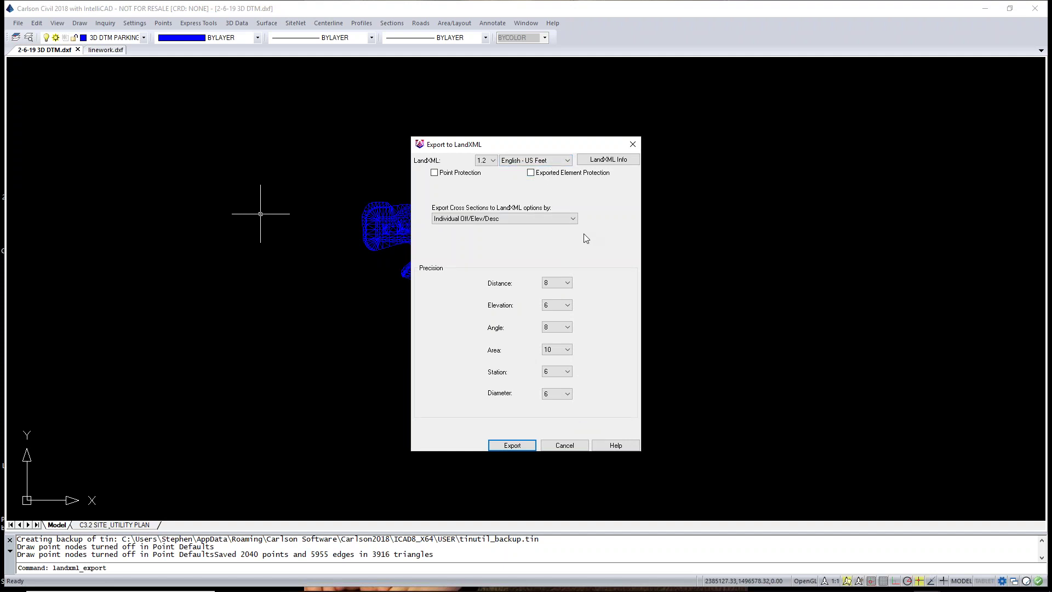
pyautogui.click(512, 445)
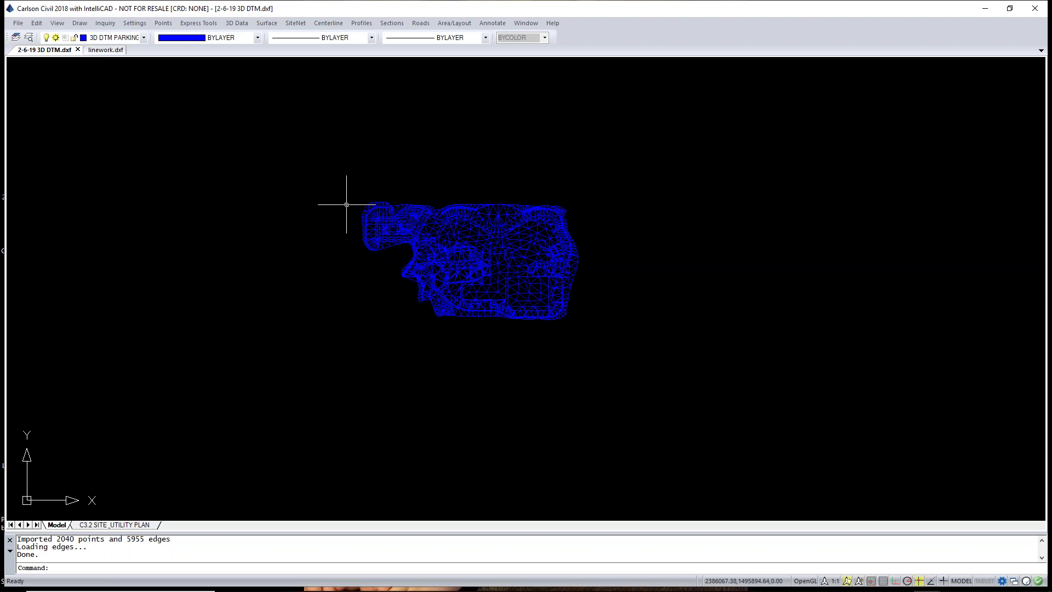
# Switch to the linework.dxf drawing and examine the green contour and yellow curb line at the corner of the upper parking row
pyautogui.click(94, 50)
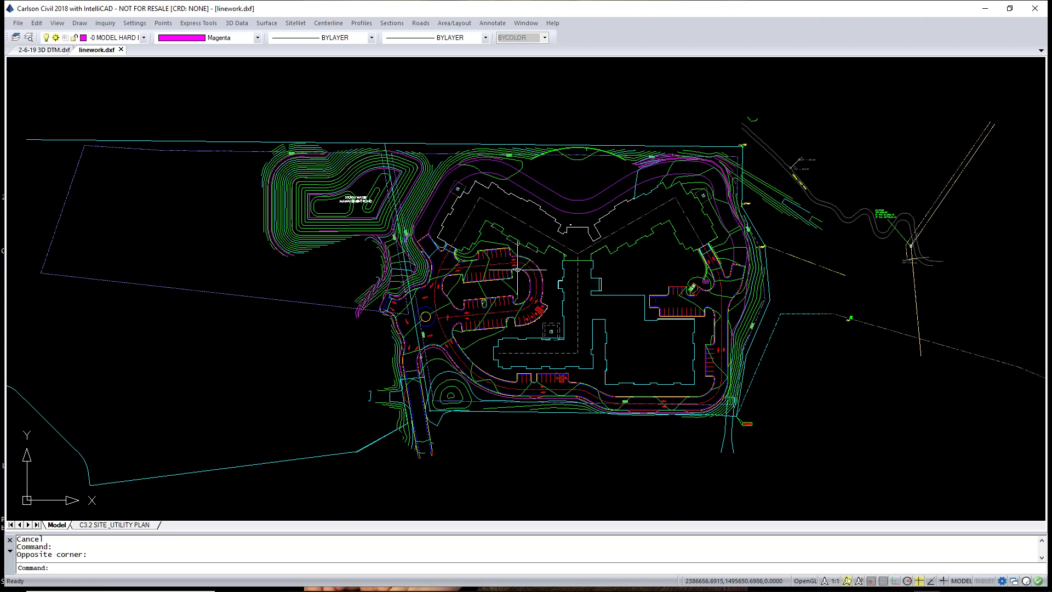
pyautogui.scroll(2, 520, 272)
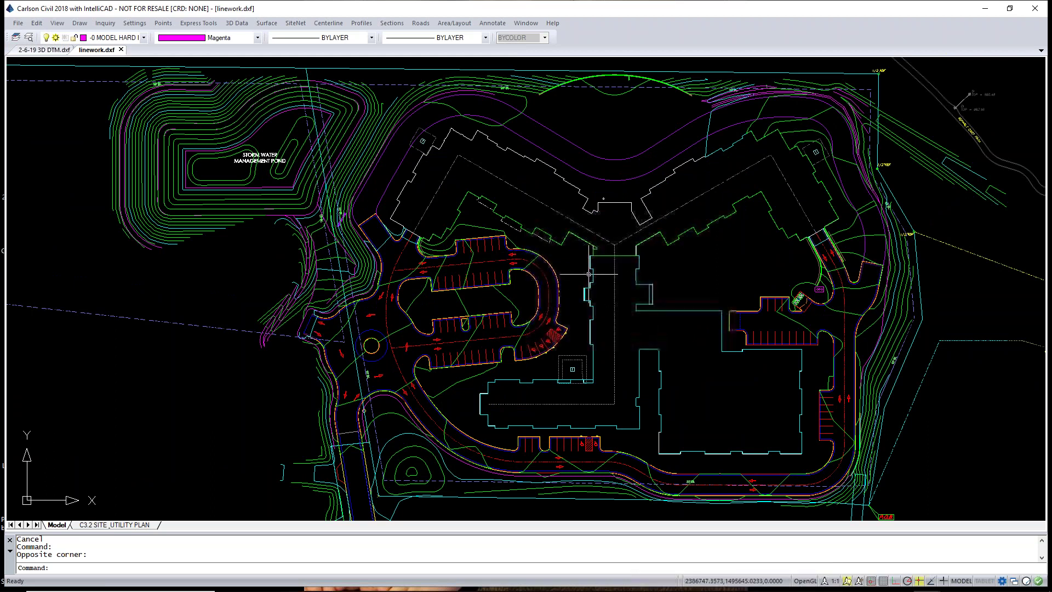
pyautogui.scroll(-2, 558, 286)
pyautogui.scroll(-2, 269, 400)
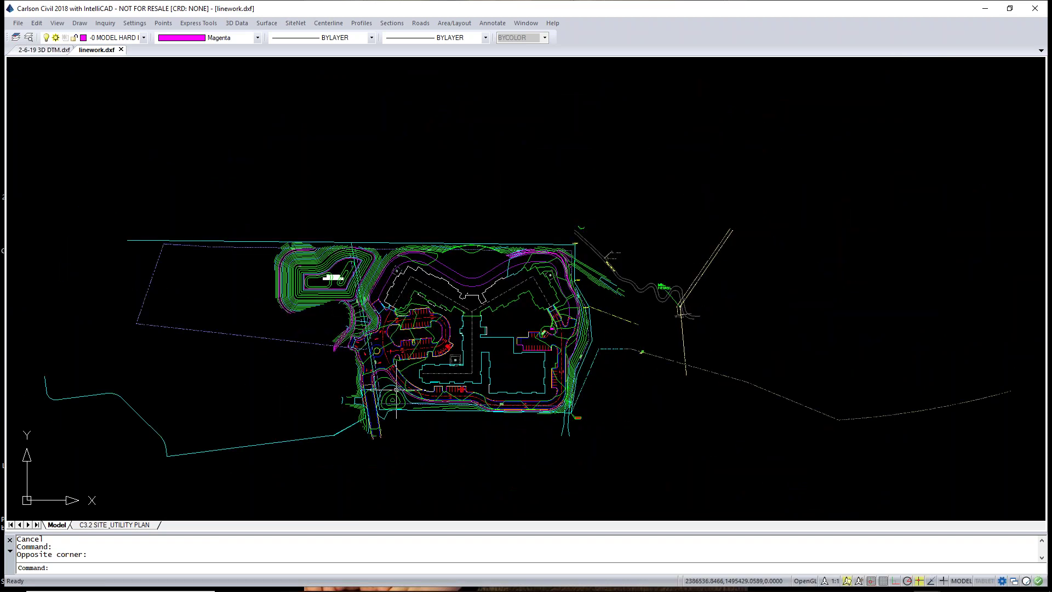
pyautogui.scroll(8, 392, 332)
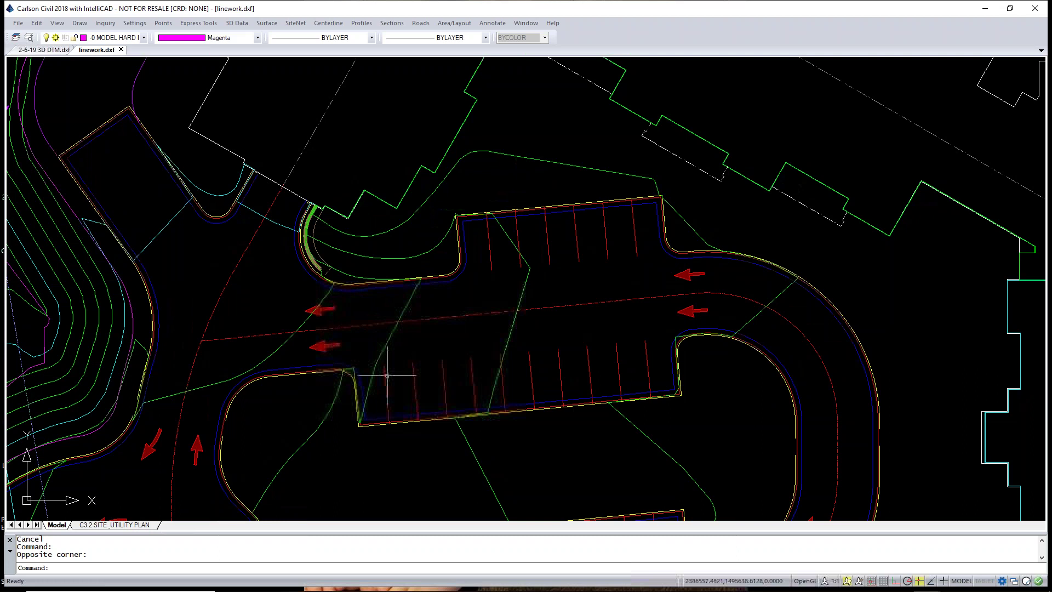
pyautogui.scroll(5, 456, 215)
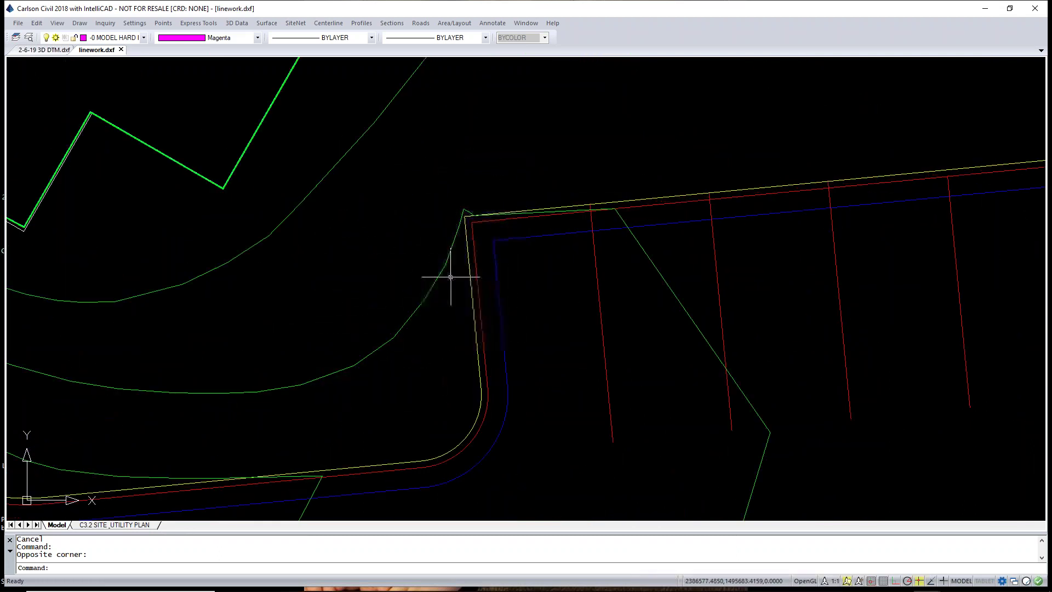
pyautogui.click(436, 282)
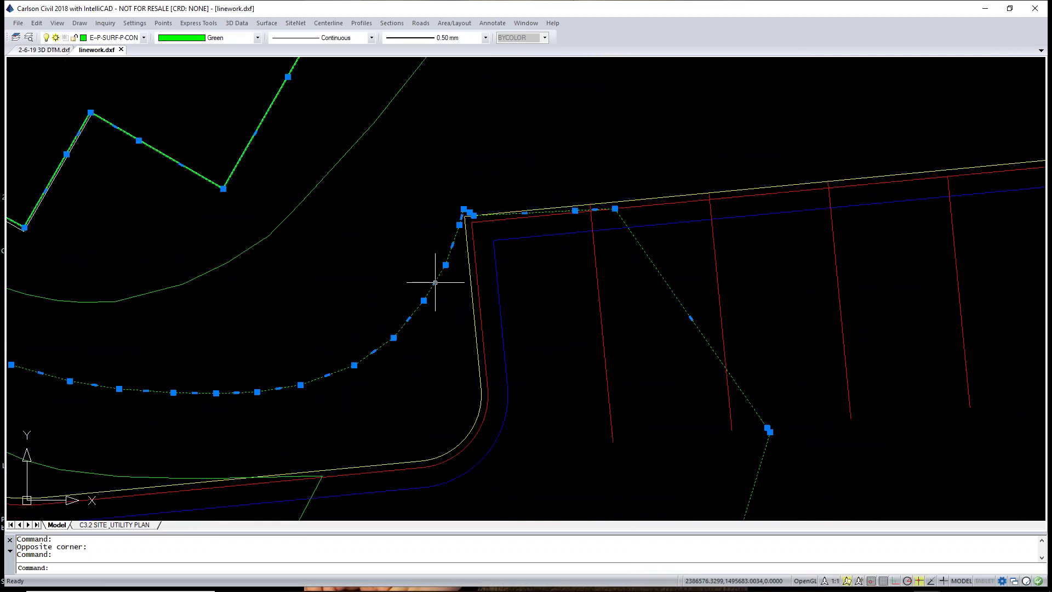
pyautogui.moveTo(423, 300)
pyautogui.press('Escape')
pyautogui.click(474, 300)
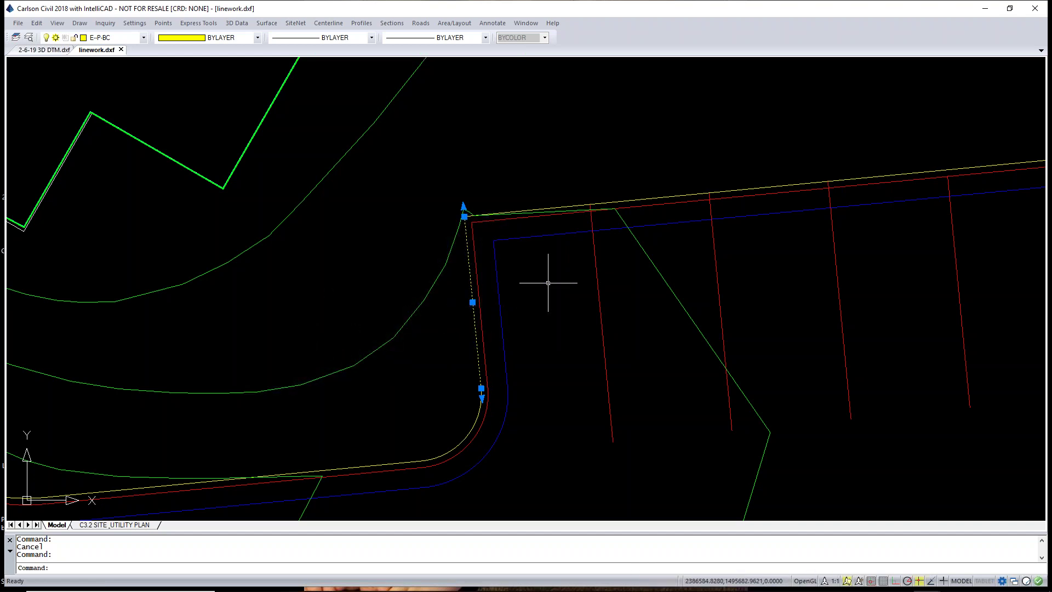
pyautogui.press('Escape')
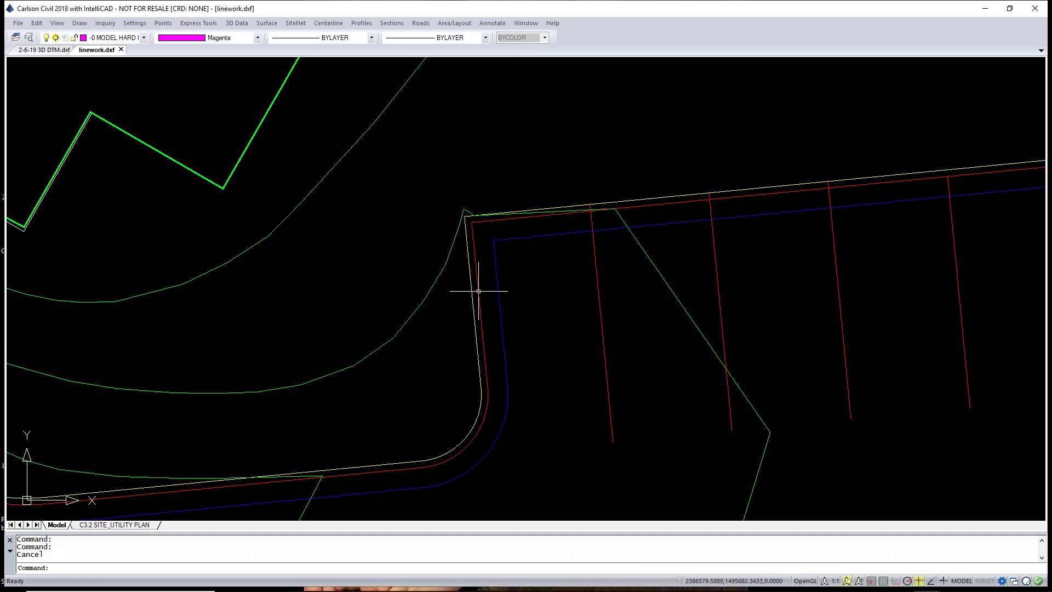
pyautogui.scroll(-5, 480, 247)
pyautogui.scroll(-5, 481, 247)
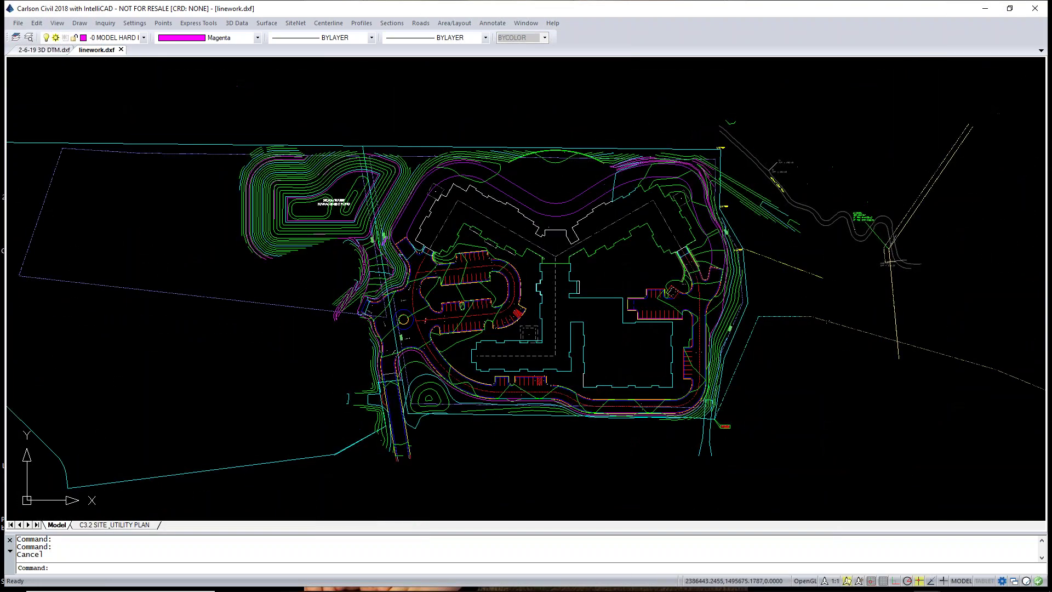
# Run Drawing Cleanup on the entire linework drawing with the preset options and review its report
pyautogui.click(18, 23)
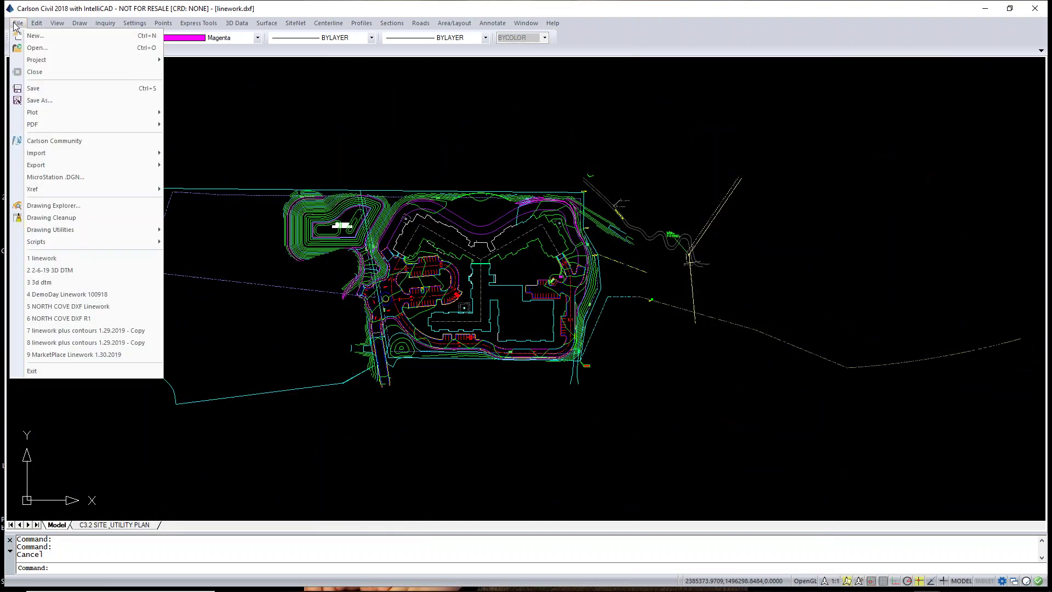
pyautogui.click(93, 217)
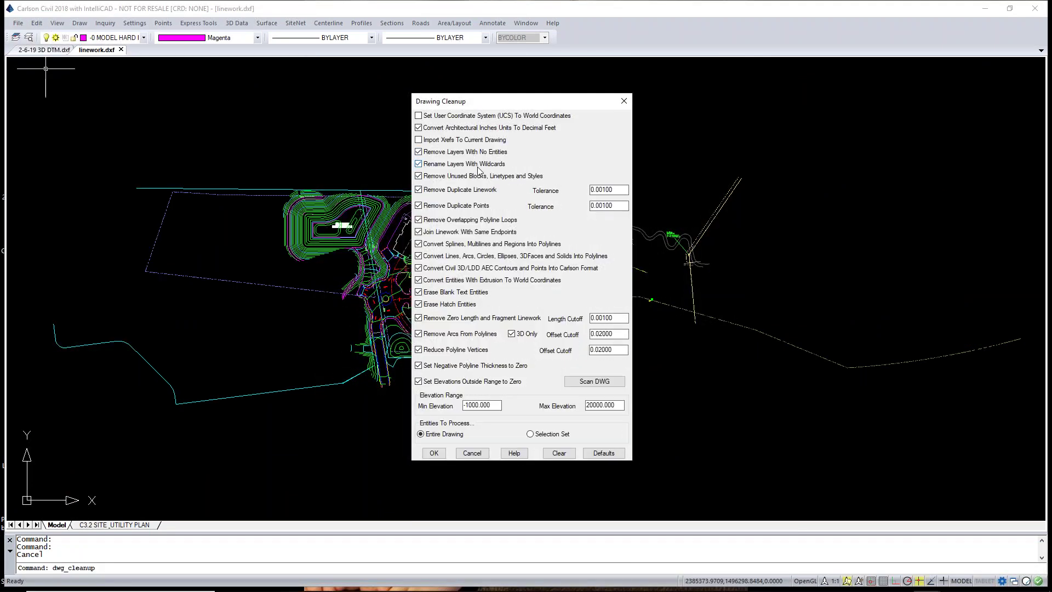
pyautogui.click(434, 453)
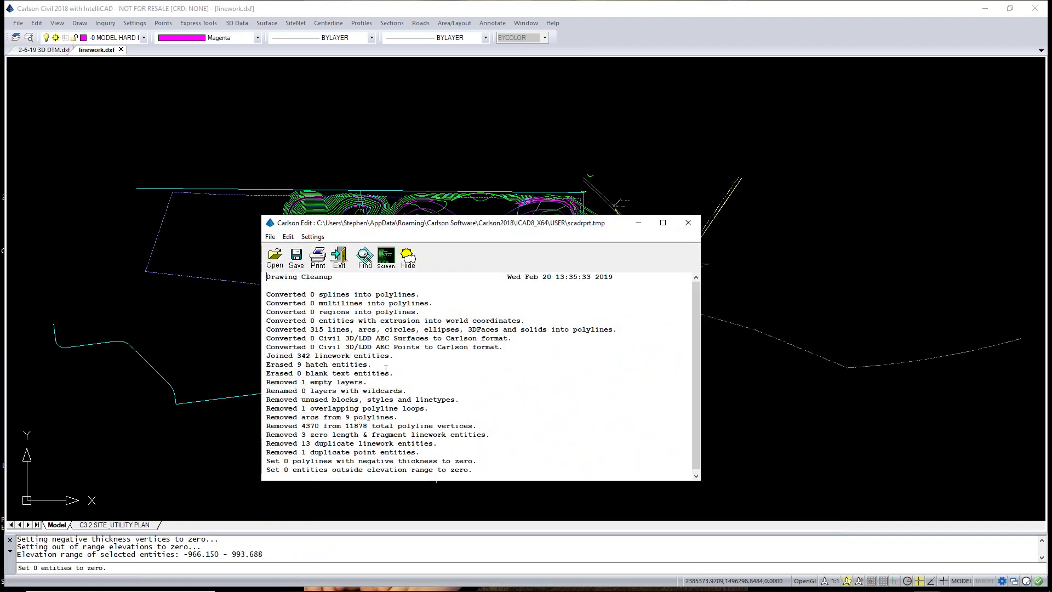
pyautogui.scroll(-1, 531, 370)
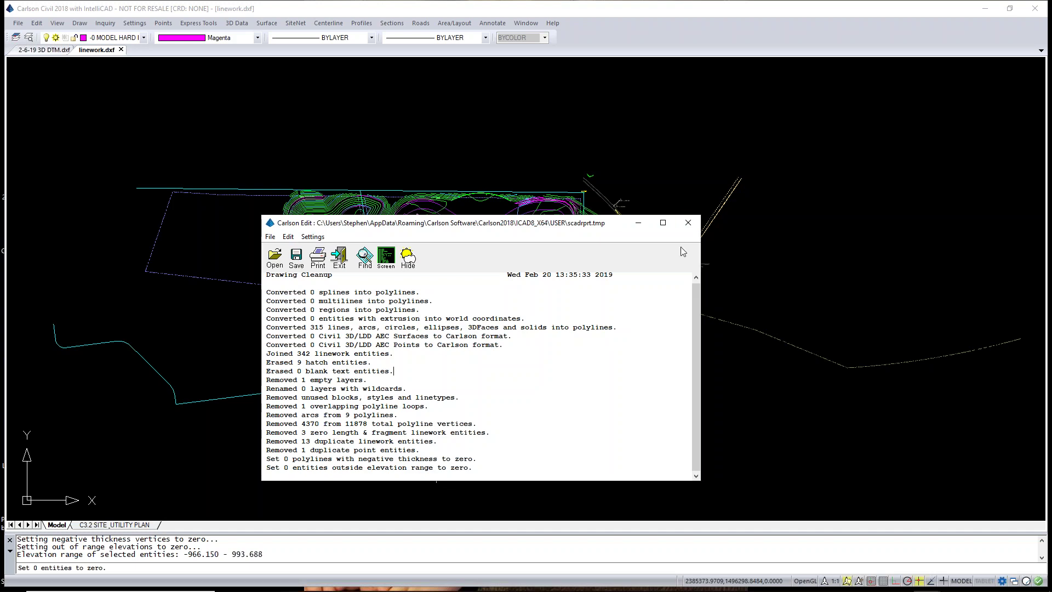
# Close the cleanup report and examine how far the selected yellow curb line runs from the corner of the upper parking row
pyautogui.click(688, 223)
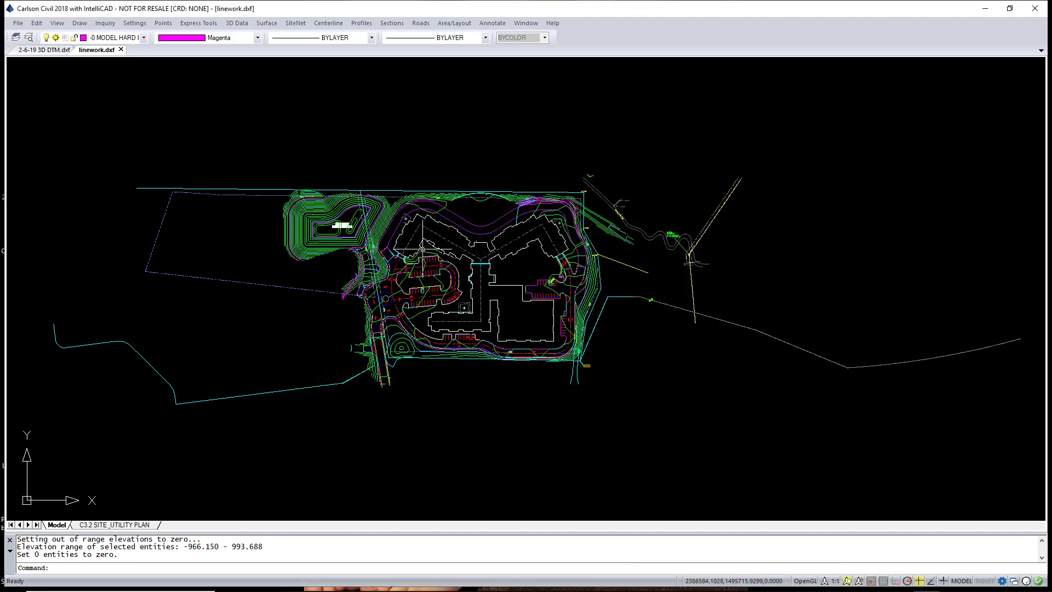
pyautogui.scroll(10, 421, 249)
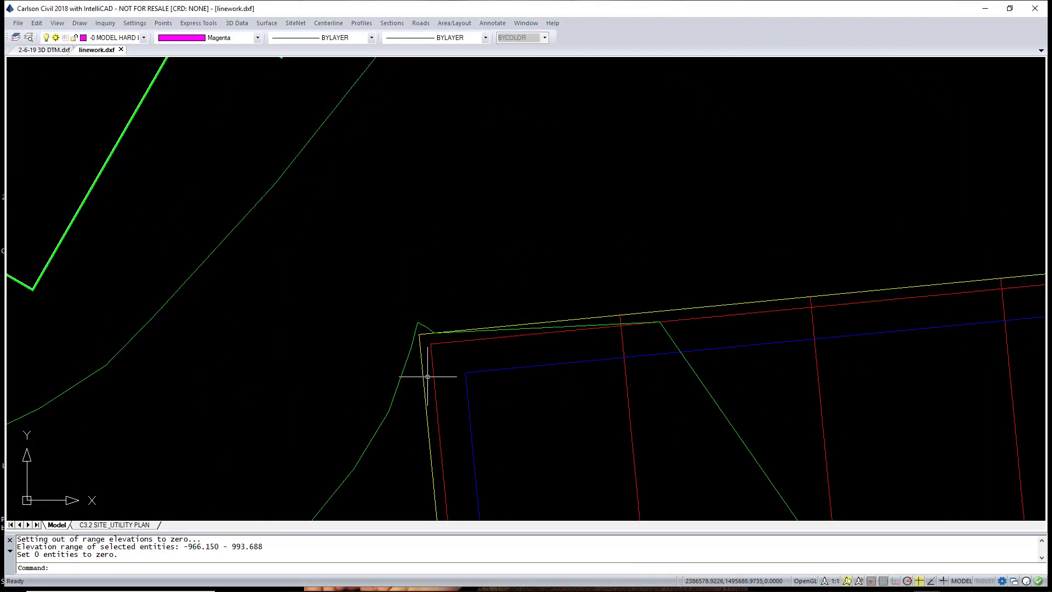
pyautogui.click(422, 371)
pyautogui.scroll(-8, 452, 249)
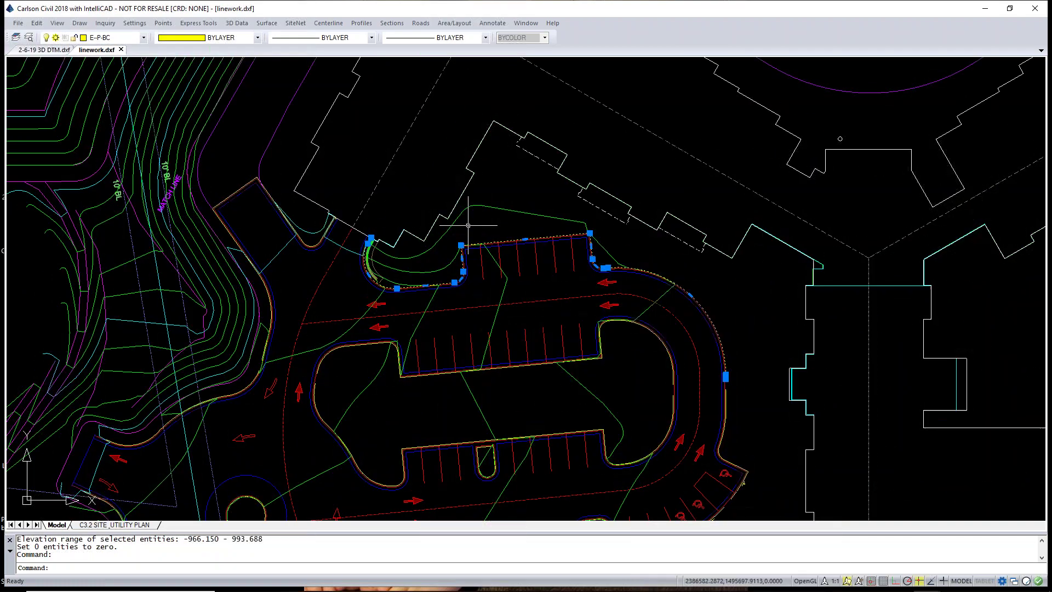
pyautogui.scroll(-6, 468, 225)
pyautogui.scroll(8, 569, 269)
pyautogui.moveTo(554, 254)
pyautogui.scroll(5, 572, 284)
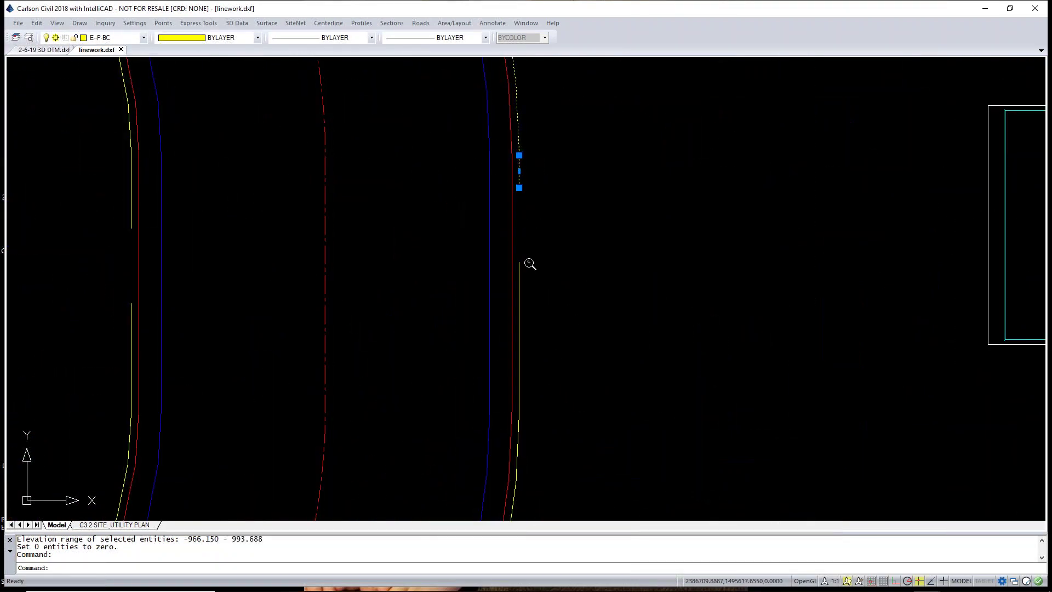
pyautogui.scroll(-3, 557, 241)
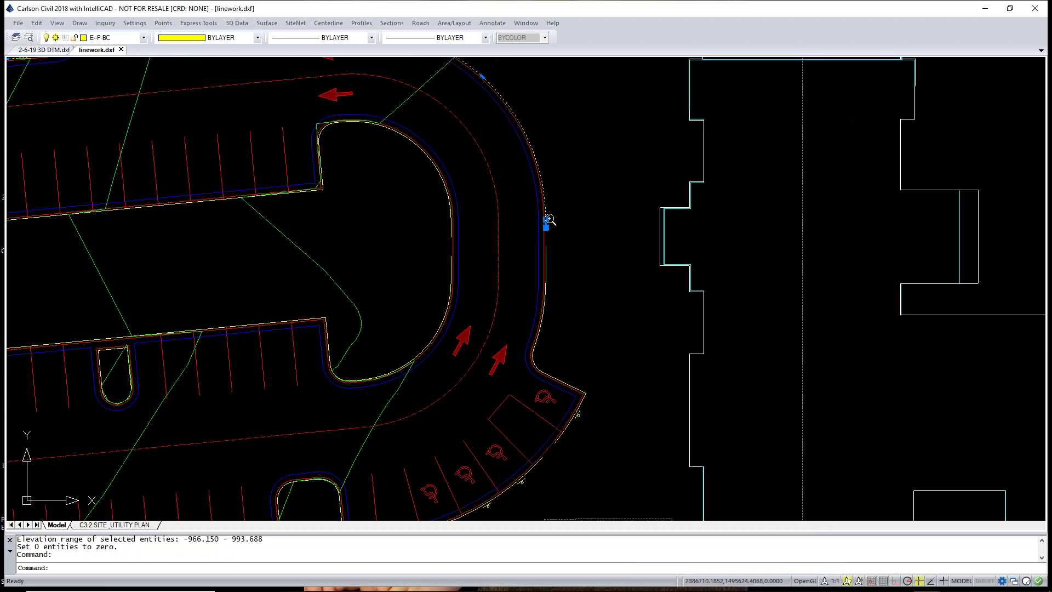
# Select the adjoining yellow curb polylines around the curved accessible stalls to check how they are joined, and clear the selection
pyautogui.click(546, 272)
pyautogui.click(537, 287)
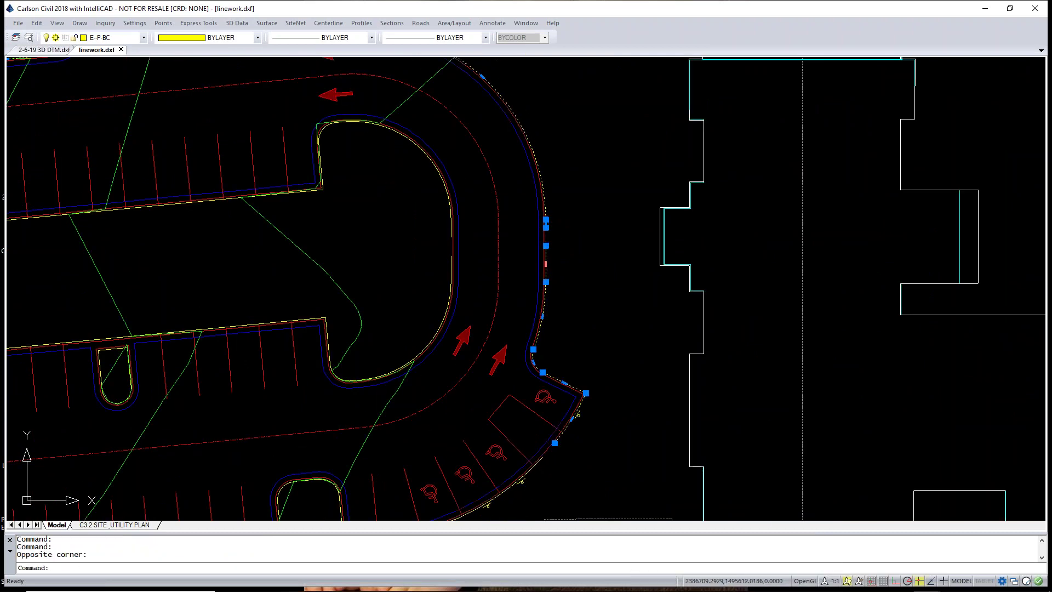
pyautogui.scroll(-3, 548, 290)
pyautogui.scroll(5, 559, 312)
pyautogui.scroll(-2, 476, 353)
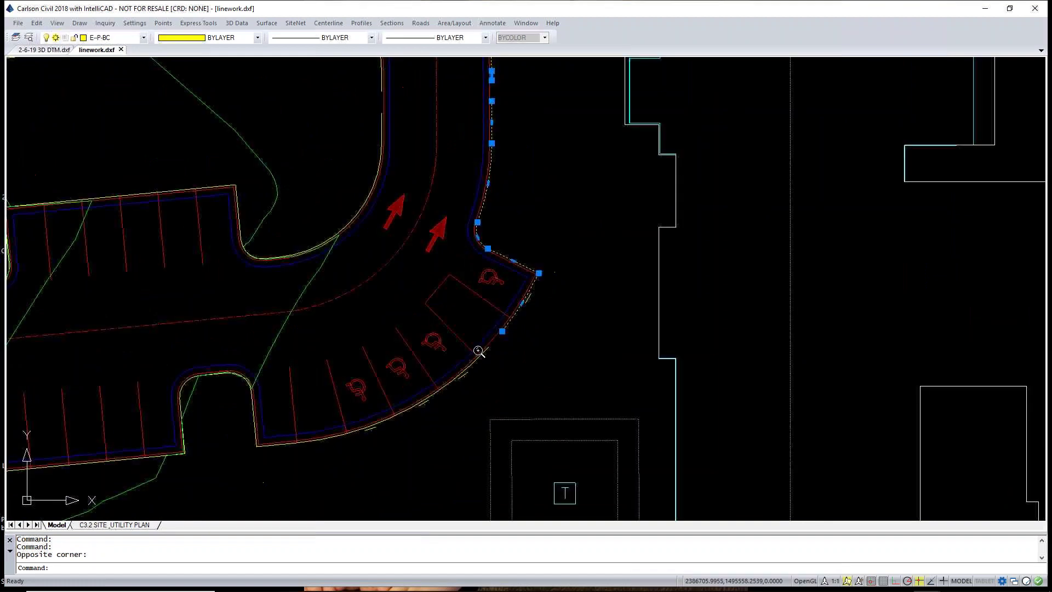
pyautogui.click(356, 436)
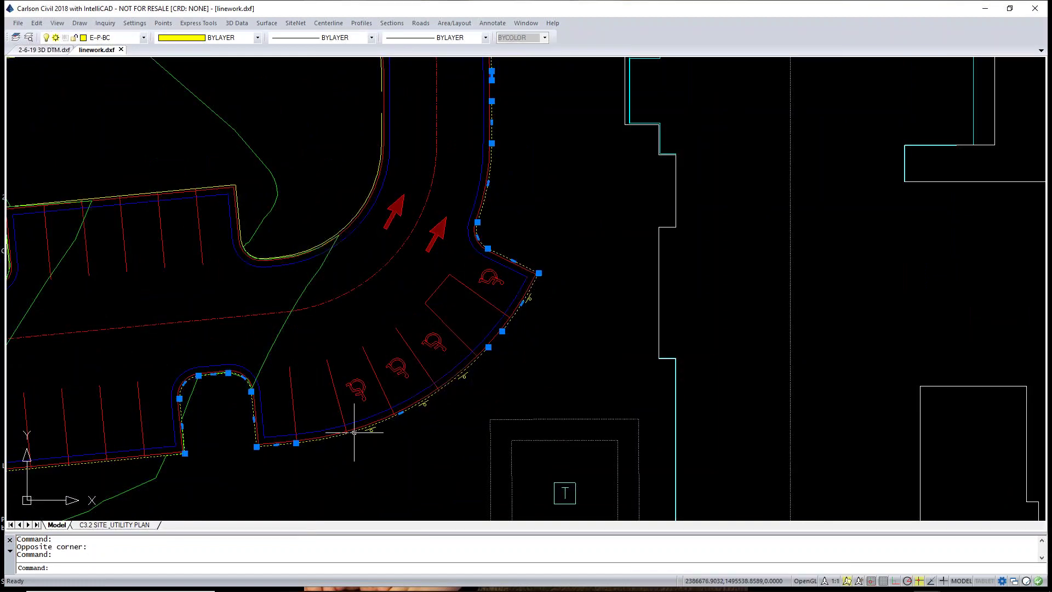
pyautogui.scroll(-2, 450, 393)
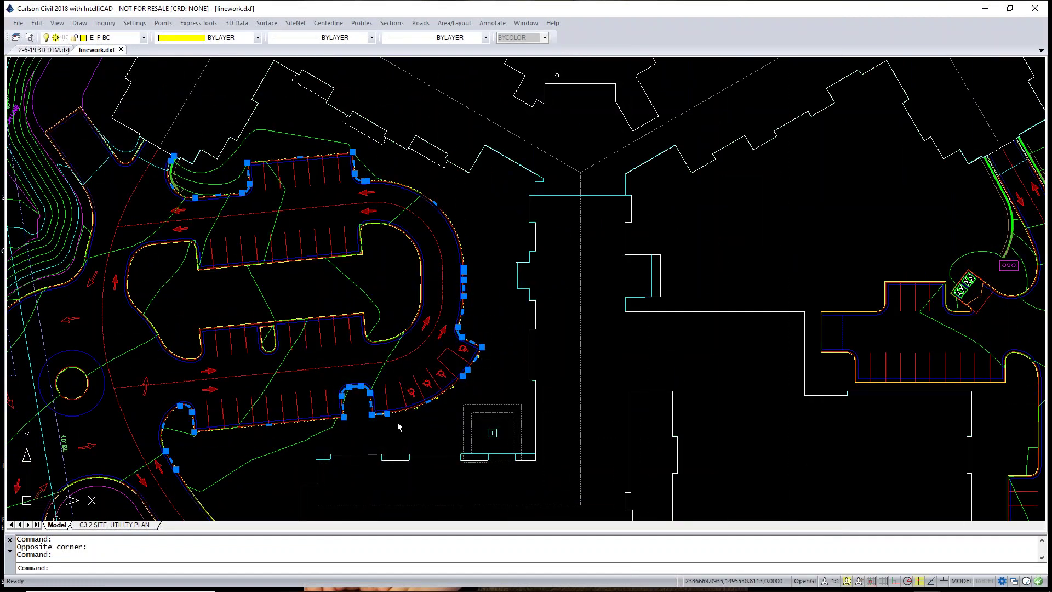
pyautogui.press('Escape')
pyautogui.scroll(-2, 556, 333)
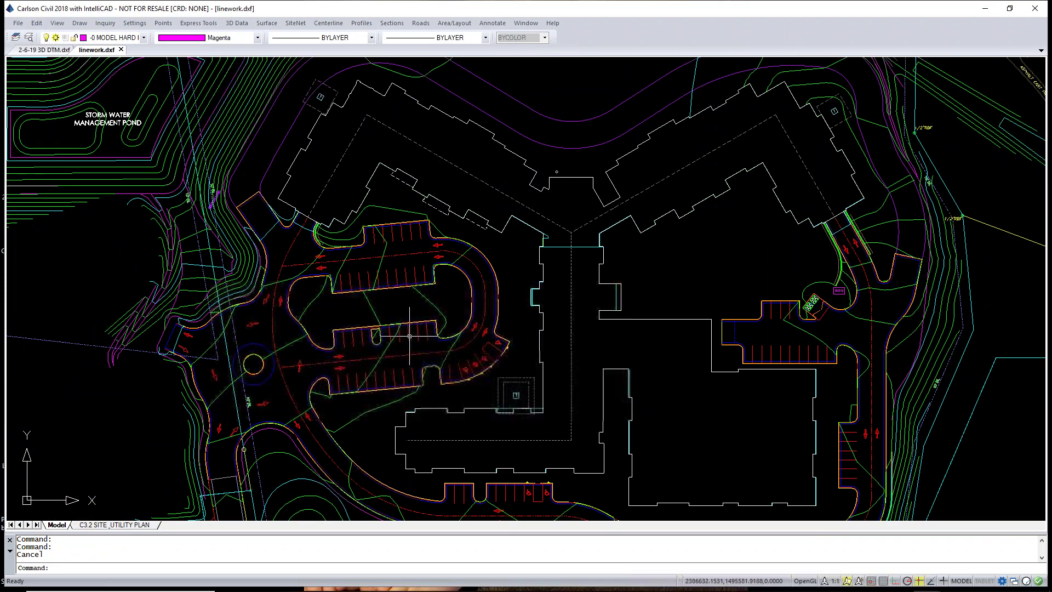
# Start a 2D to 3D polyline conversion by surface model, using Phoenix Updated Surface.tin as the surface
pyautogui.scroll(-2, 343, 360)
pyautogui.scroll(-2, 334, 262)
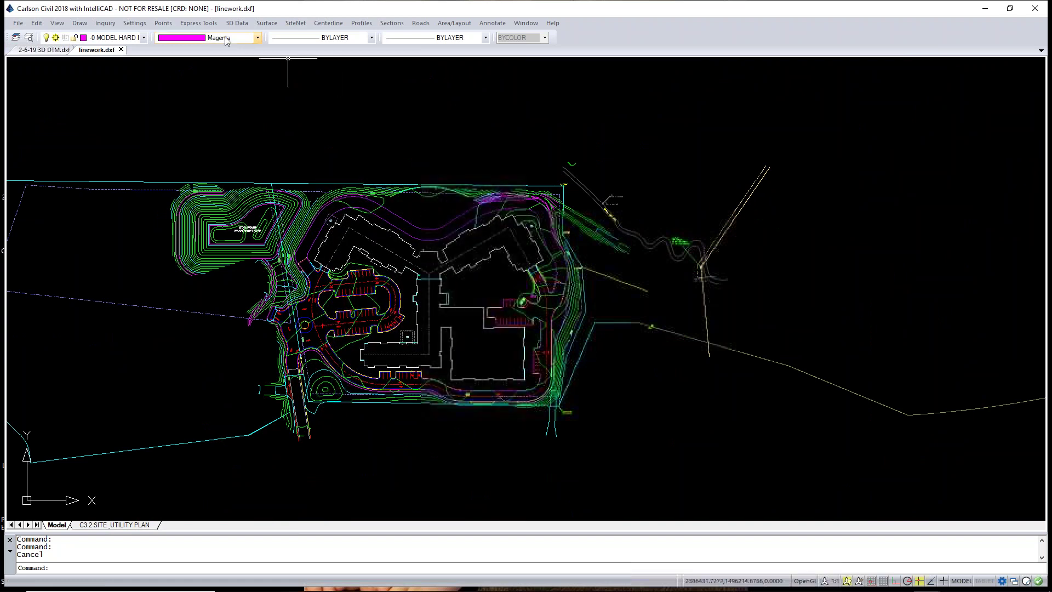
pyautogui.click(267, 24)
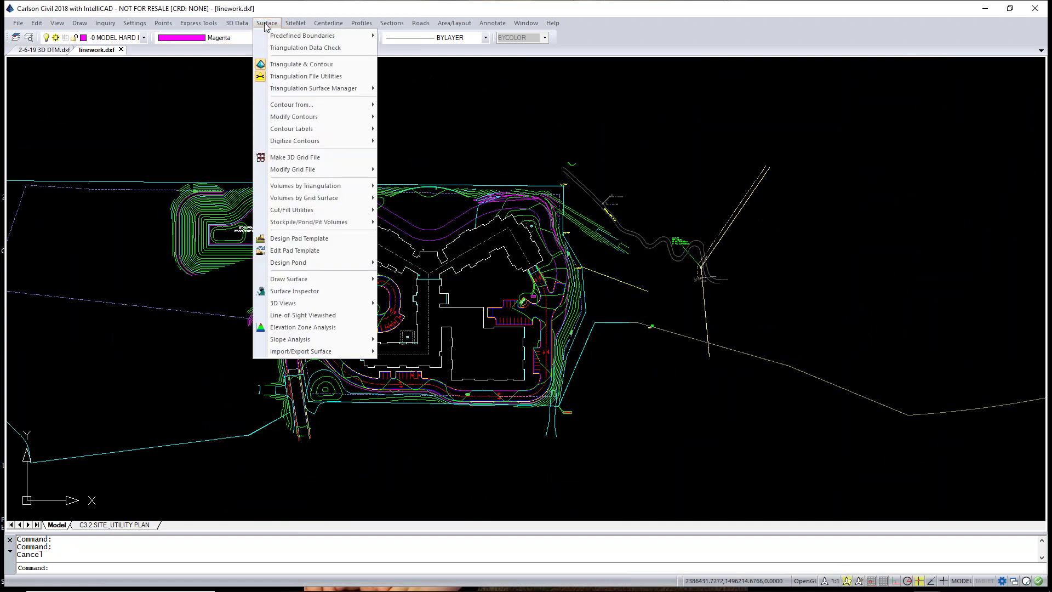
pyautogui.moveTo(245, 29)
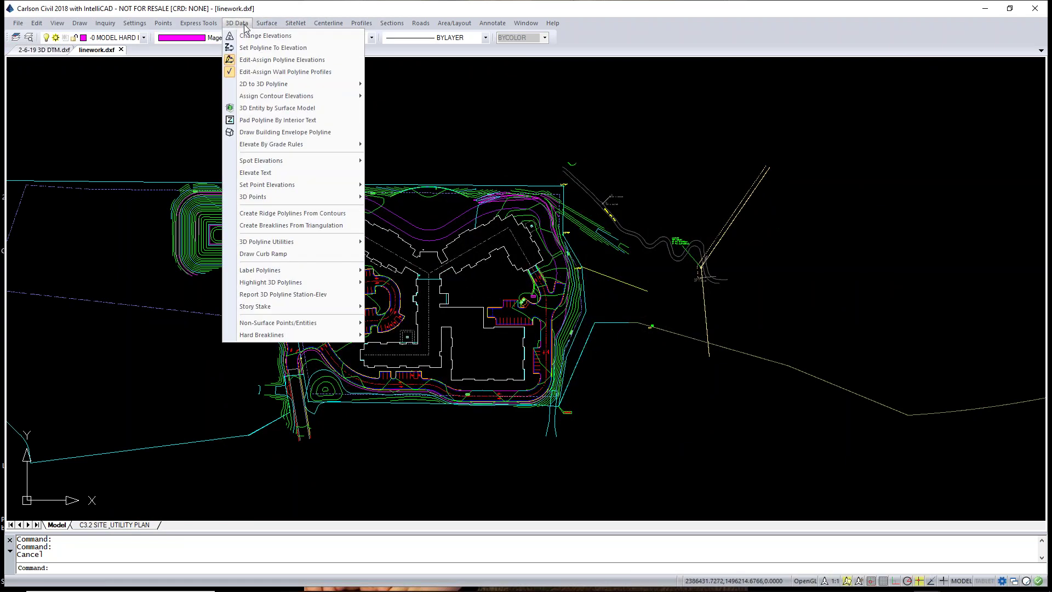
pyautogui.moveTo(290, 88)
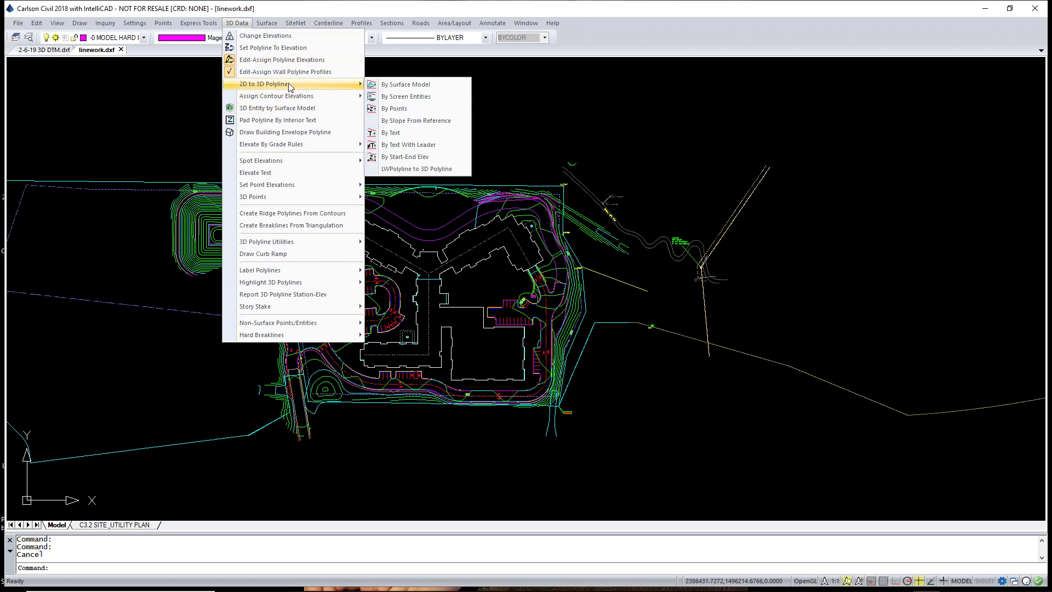
pyautogui.click(442, 84)
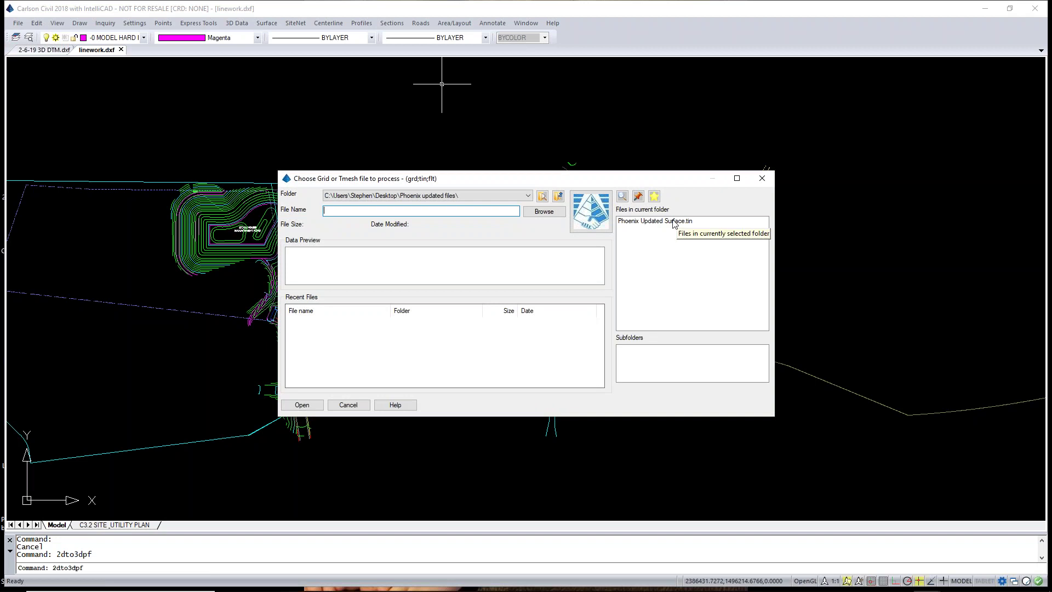
pyautogui.click(667, 222)
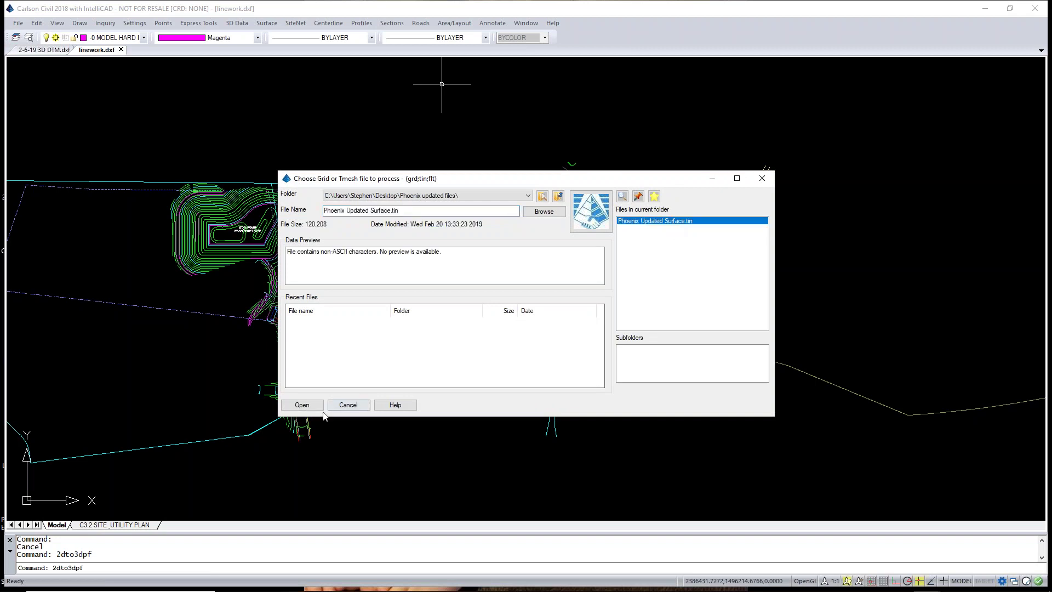
pyautogui.click(302, 405)
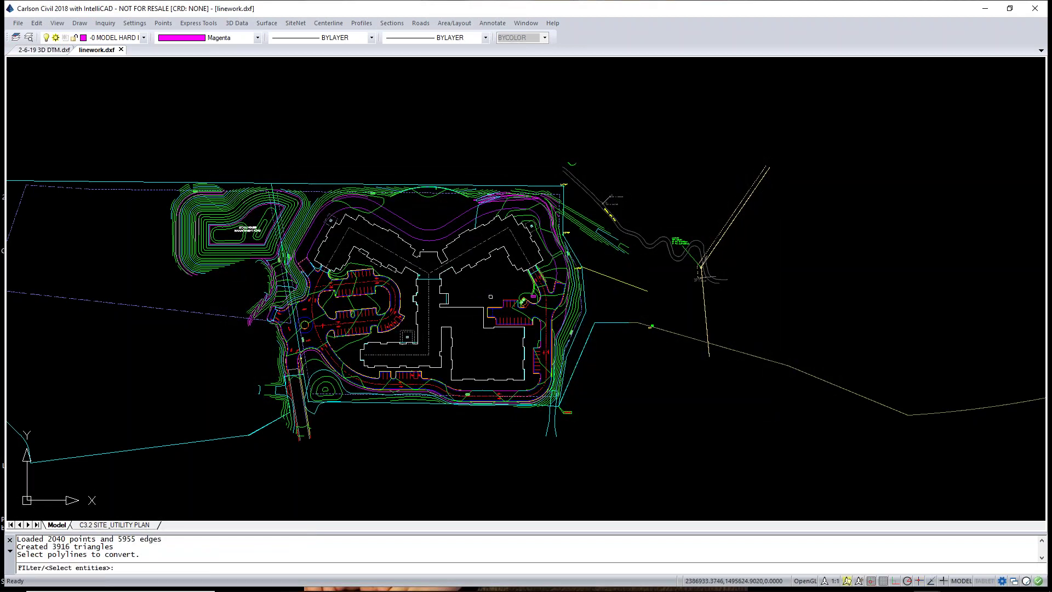
# Convert all the linework to 3D polylines on the surface, without using current polyline elevations as a vertical offset
pyautogui.click(759, 211)
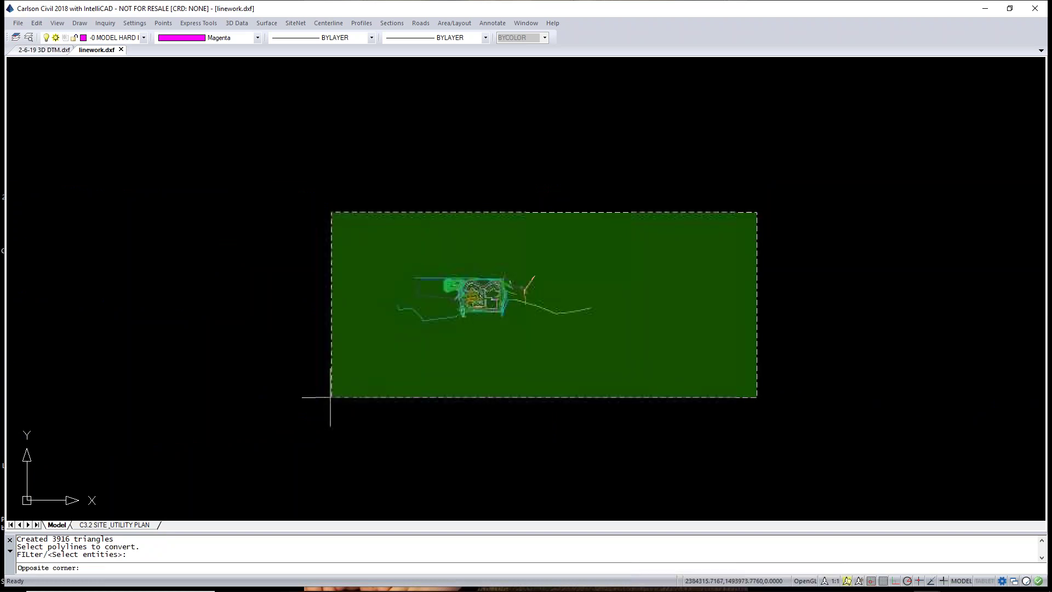
pyautogui.click(332, 427)
pyautogui.press('Return')
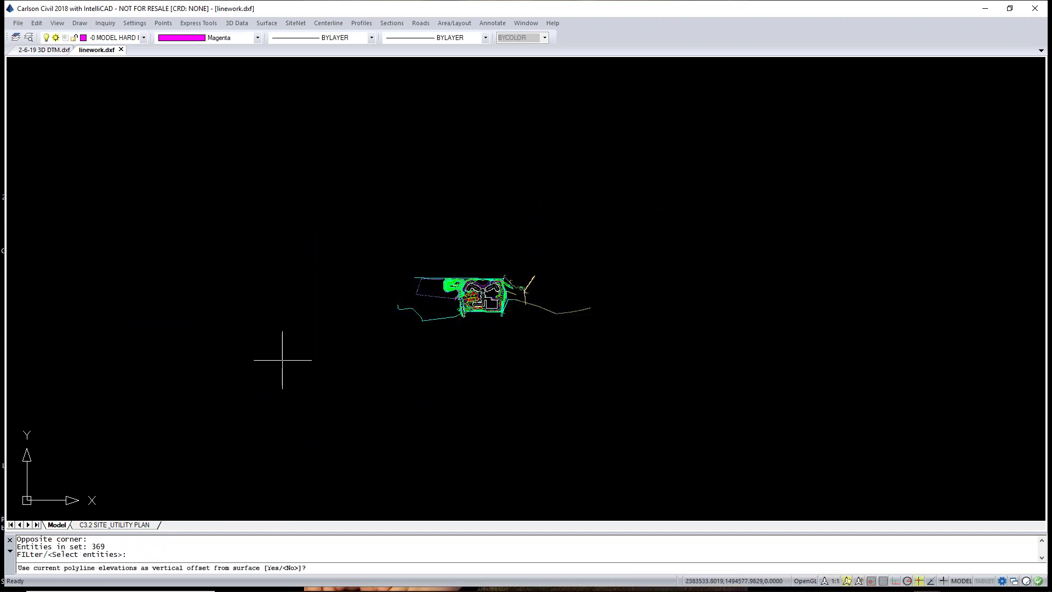
pyautogui.press('Return')
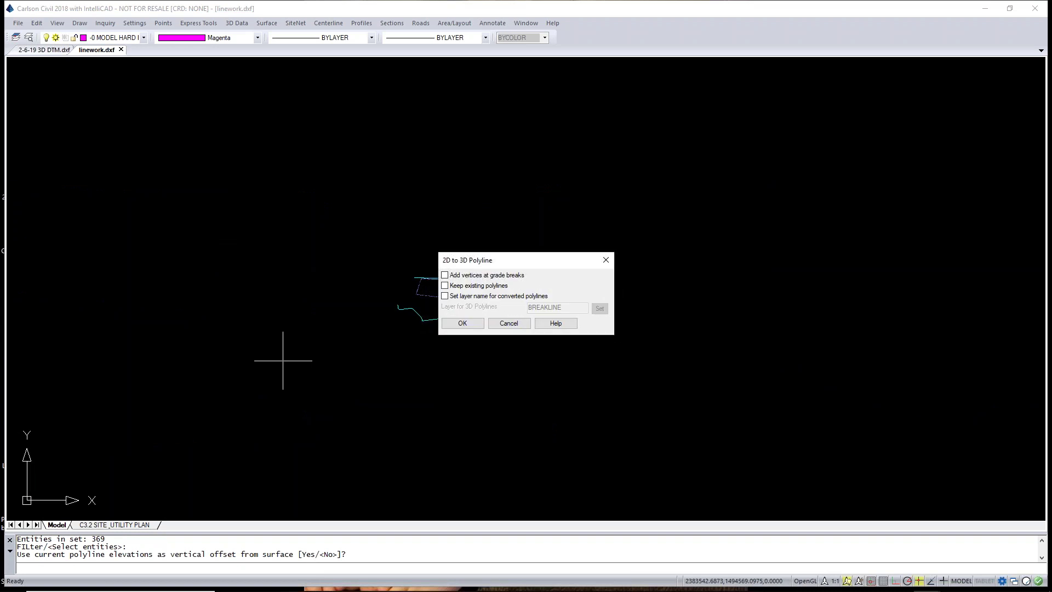
pyautogui.click(450, 280)
pyautogui.click(463, 323)
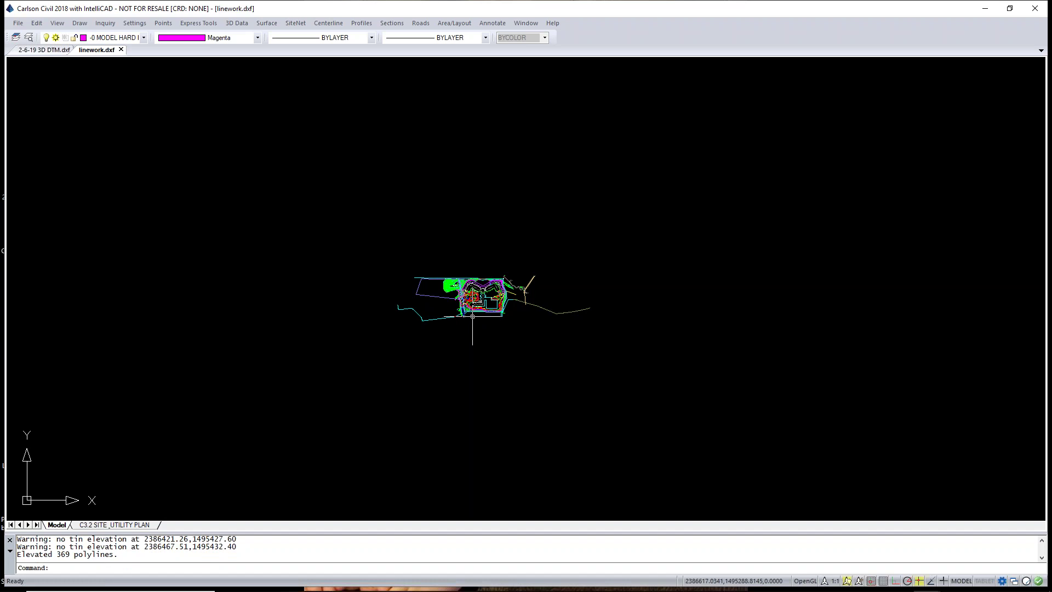
# Open the entire linework drawing in the 3D viewer
pyautogui.scroll(5, 541, 331)
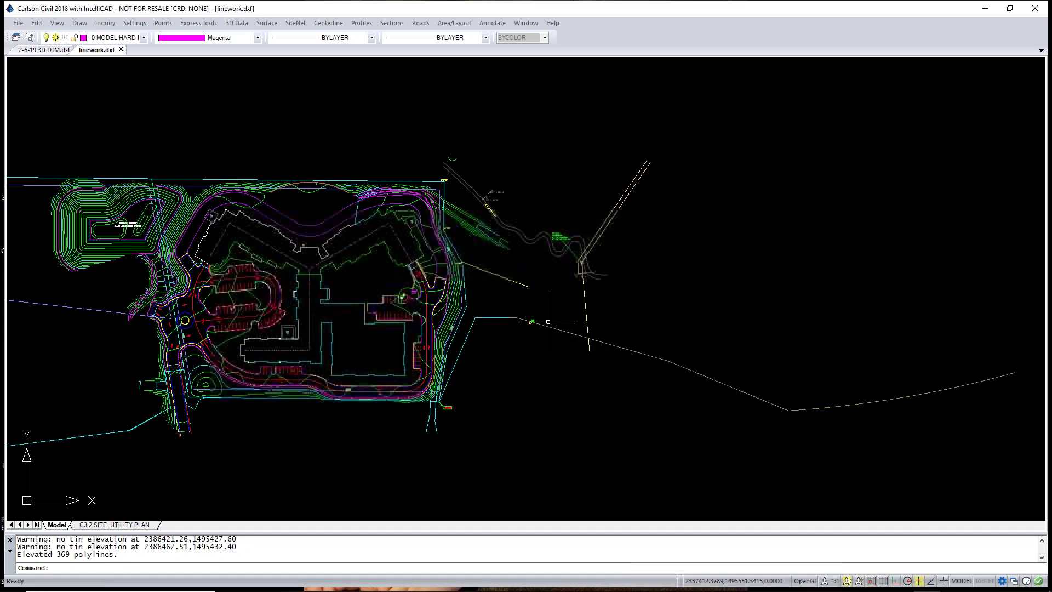
pyautogui.scroll(-2, 540, 332)
pyautogui.click(57, 23)
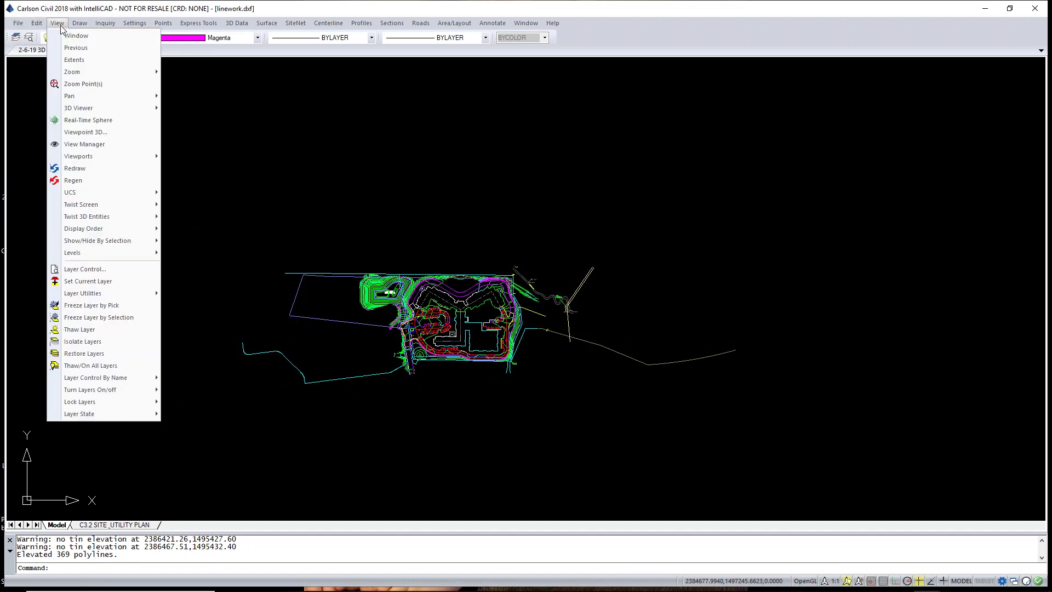
pyautogui.moveTo(140, 108)
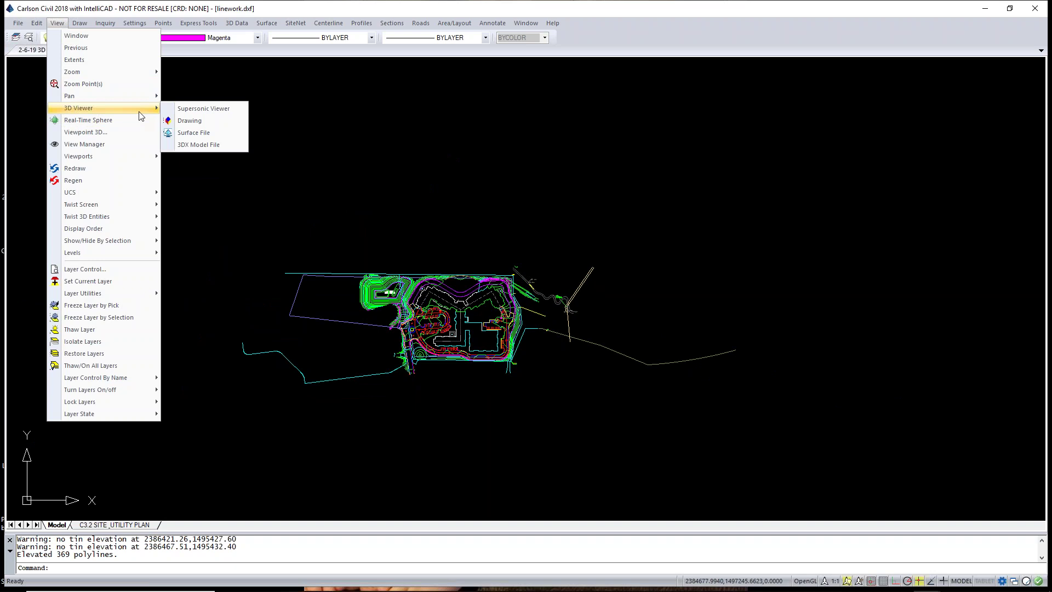
pyautogui.click(215, 125)
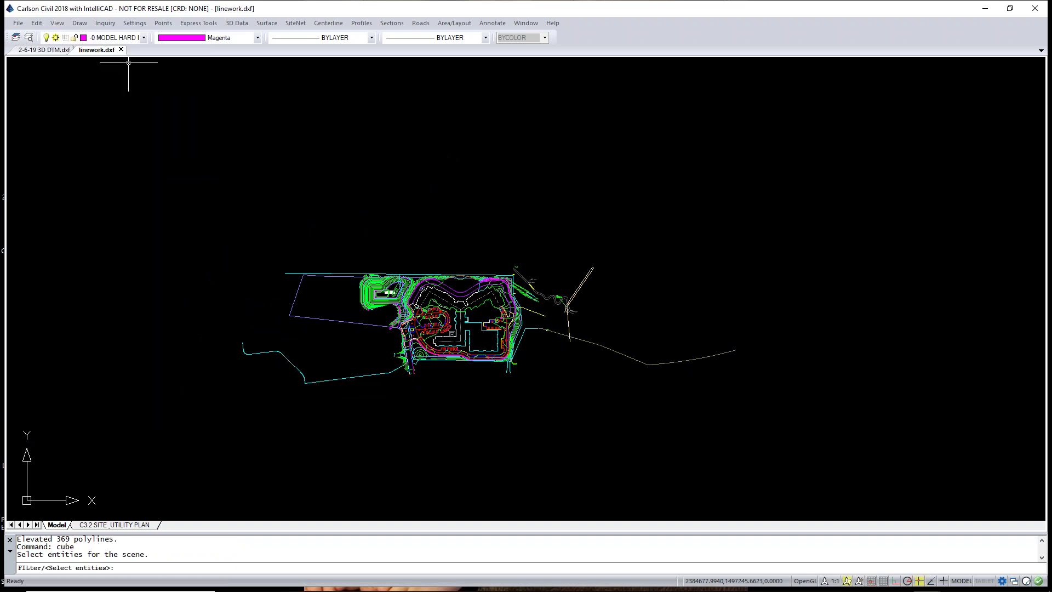
pyautogui.scroll(-2, 449, 165)
pyautogui.click(761, 158)
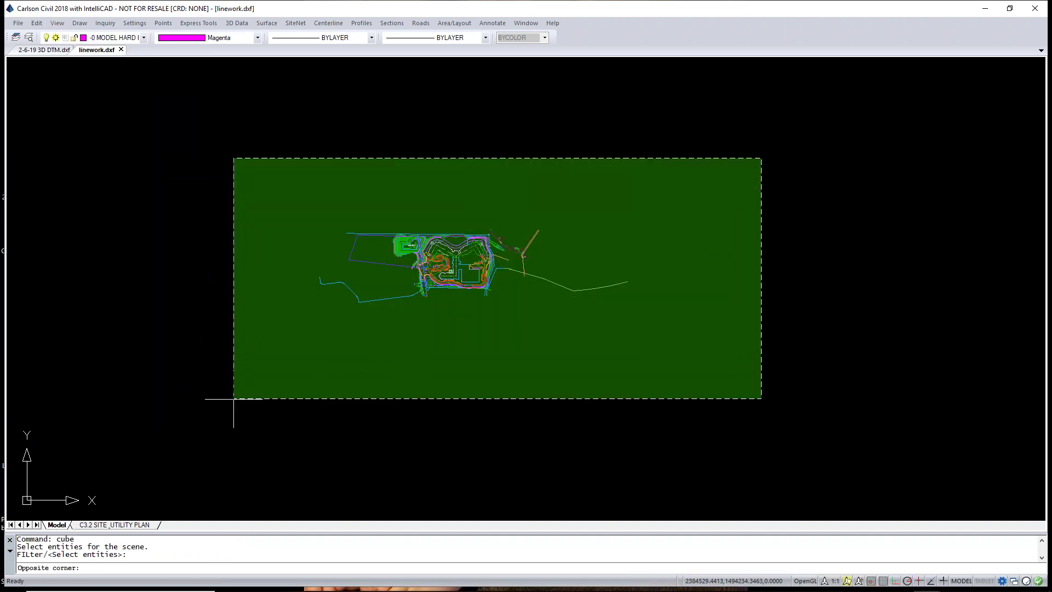
pyautogui.click(232, 426)
pyautogui.press('Return')
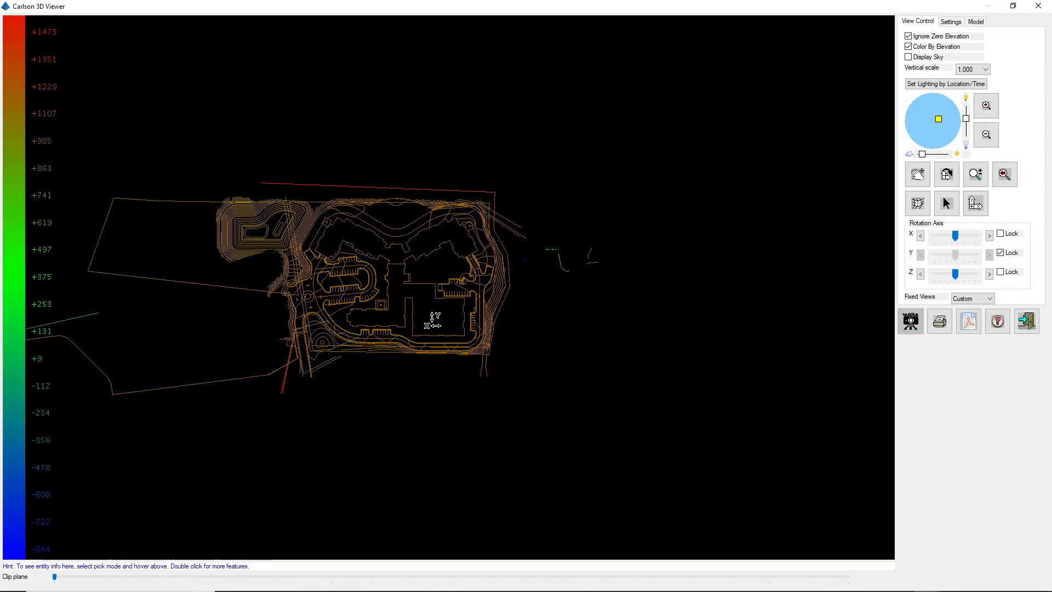
# Examine the elevated curbs, contours and access road lines from tilted and close-up 3D views, and close the viewer
pyautogui.moveTo(452, 315); pyautogui.dragTo(427, 113)
pyautogui.scroll(5, 390, 164)
pyautogui.moveTo(452, 279); pyautogui.dragTo(251, 129)
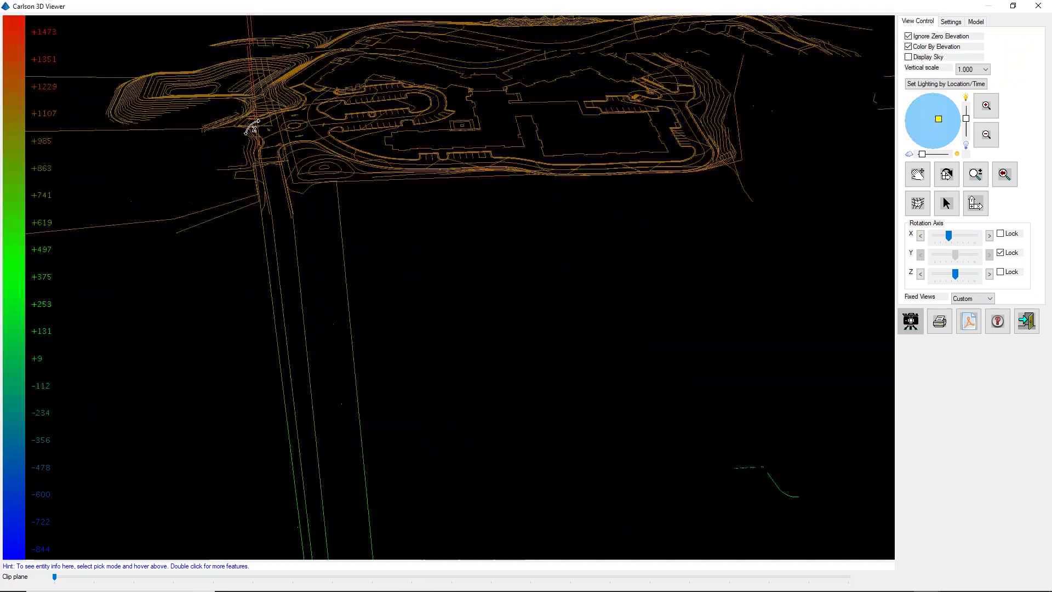
pyautogui.scroll(12, 268, 155)
pyautogui.moveTo(695, 408); pyautogui.dragTo(586, 397)
pyautogui.scroll(-8, 537, 317)
pyautogui.moveTo(713, 392); pyautogui.dragTo(570, 378)
pyautogui.scroll(3, 510, 401)
pyautogui.scroll(10, 319, 307)
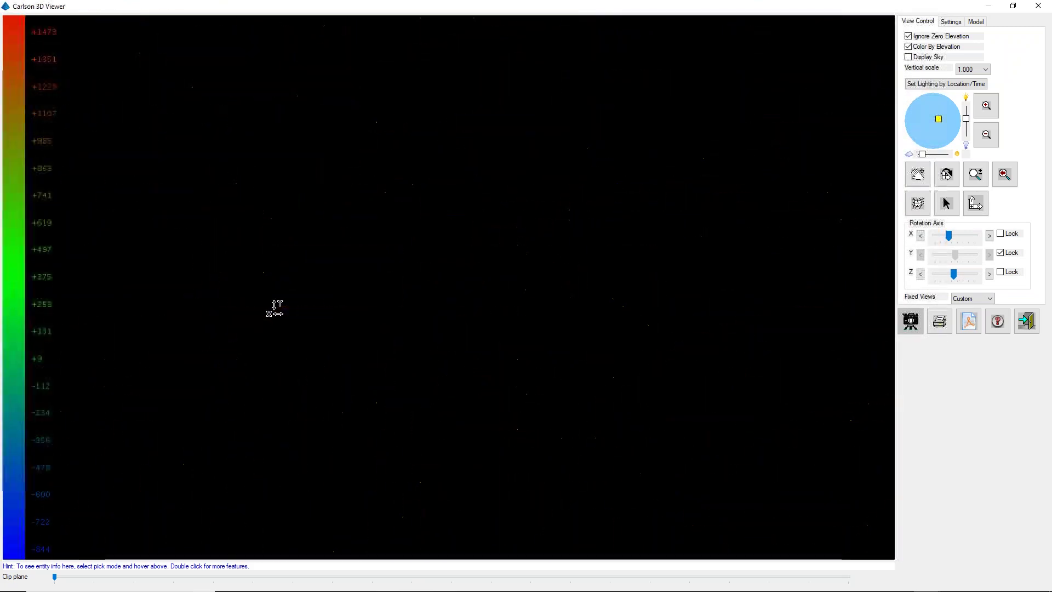
pyautogui.scroll(-5, 275, 309)
pyautogui.moveTo(258, 305); pyautogui.dragTo(274, 327)
pyautogui.scroll(-10, 263, 323)
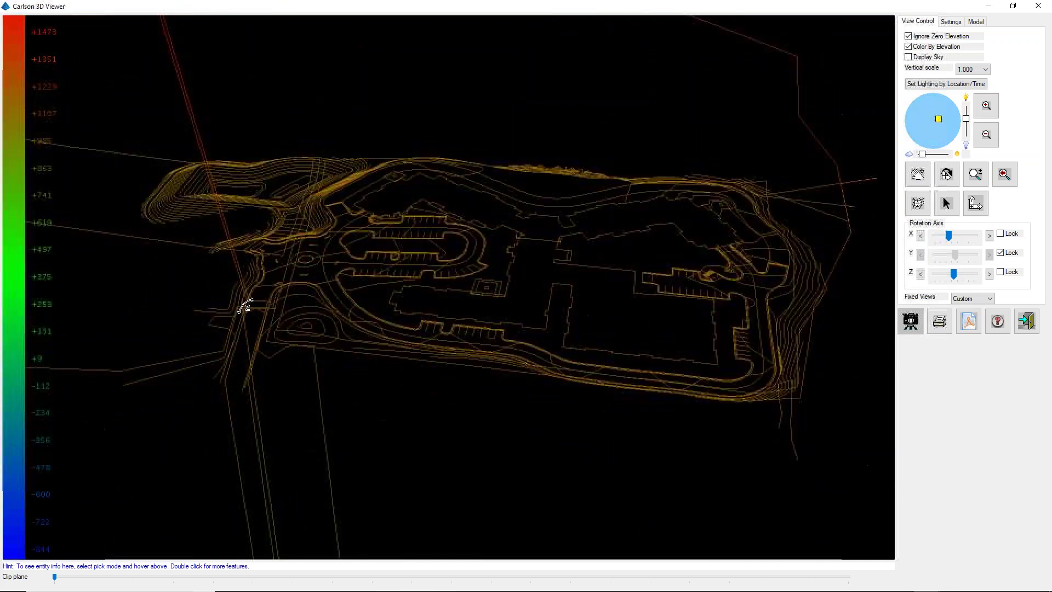
pyautogui.scroll(-8, 245, 306)
pyautogui.moveTo(405, 285); pyautogui.dragTo(348, 411)
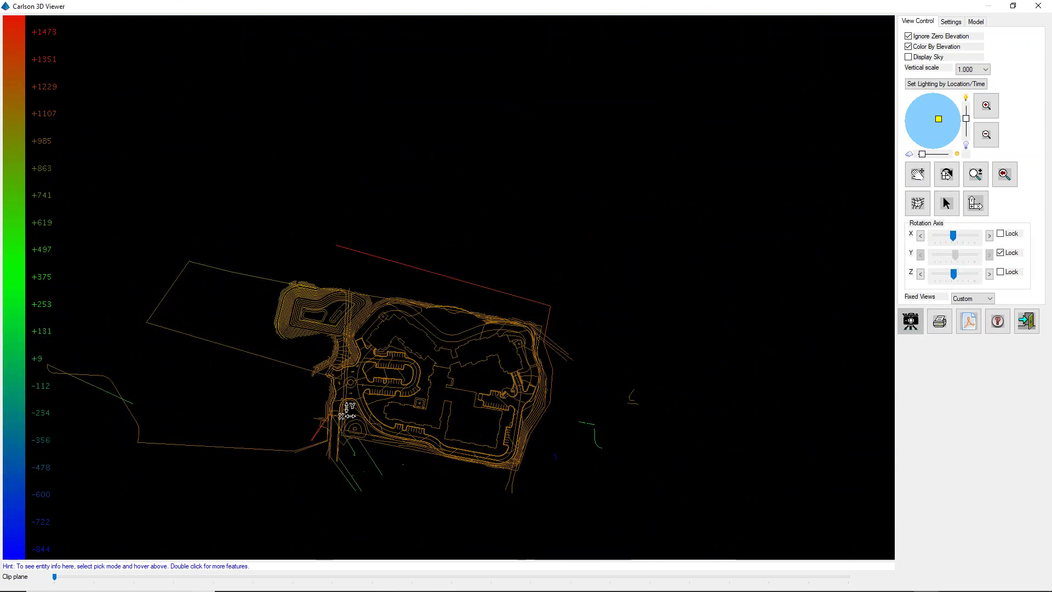
pyautogui.scroll(10, 348, 410)
pyautogui.scroll(-10, 368, 371)
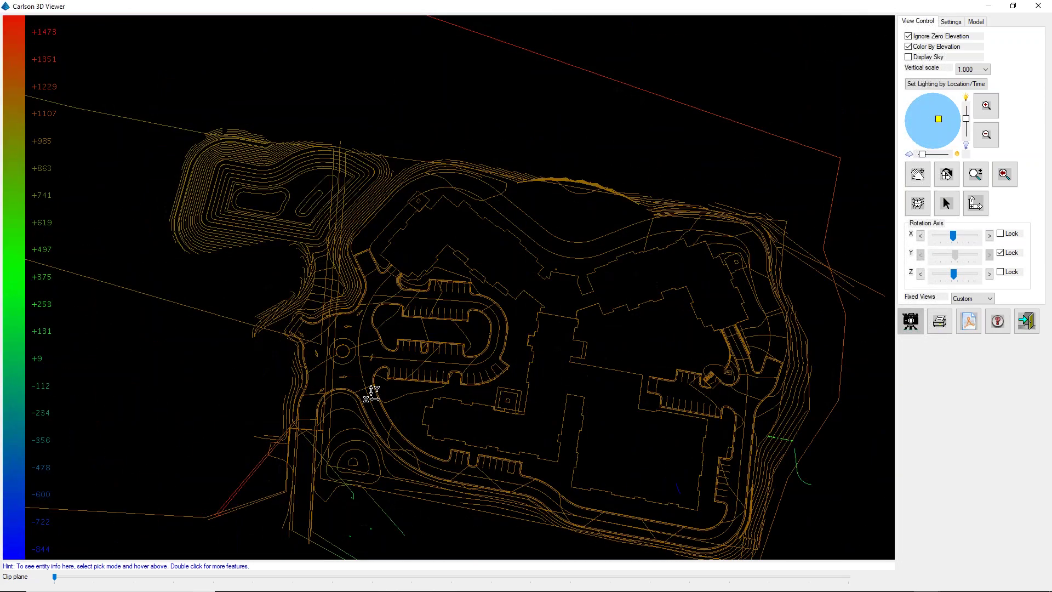
pyautogui.scroll(-3, 371, 393)
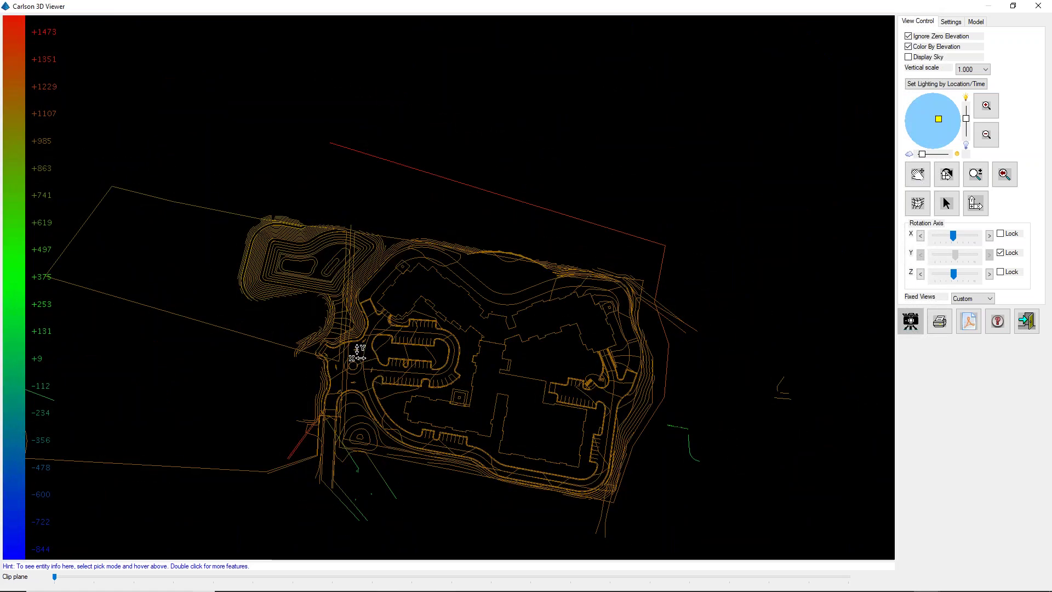
pyautogui.click(1041, 7)
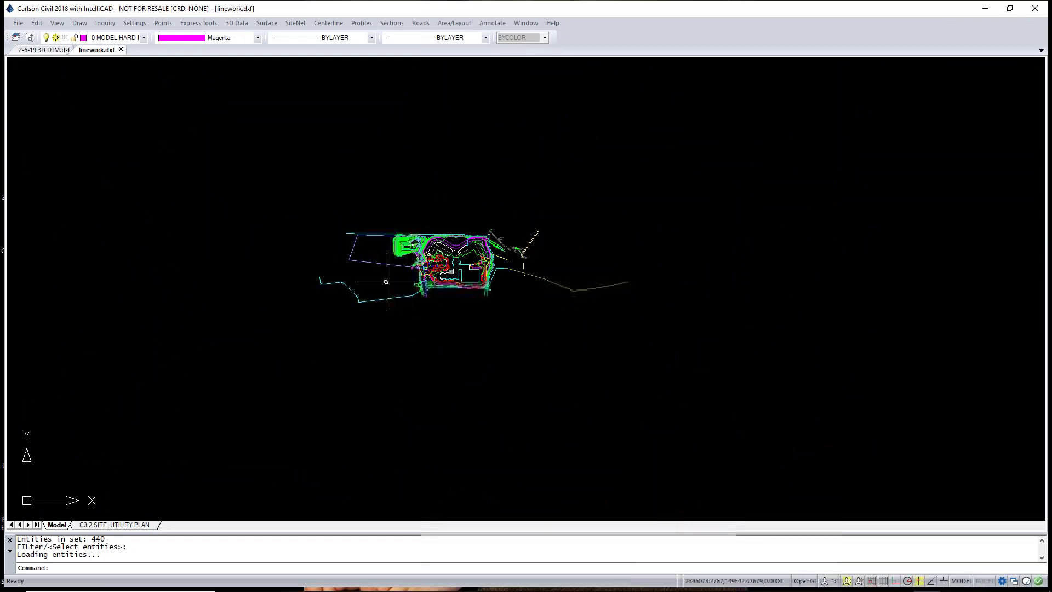
# Save the drawing as Phoenix linework.dxf in the Phoenix updated files folder, using the AutoCAD 2013 ASCII DXF format
pyautogui.click(18, 23)
pyautogui.click(19, 105)
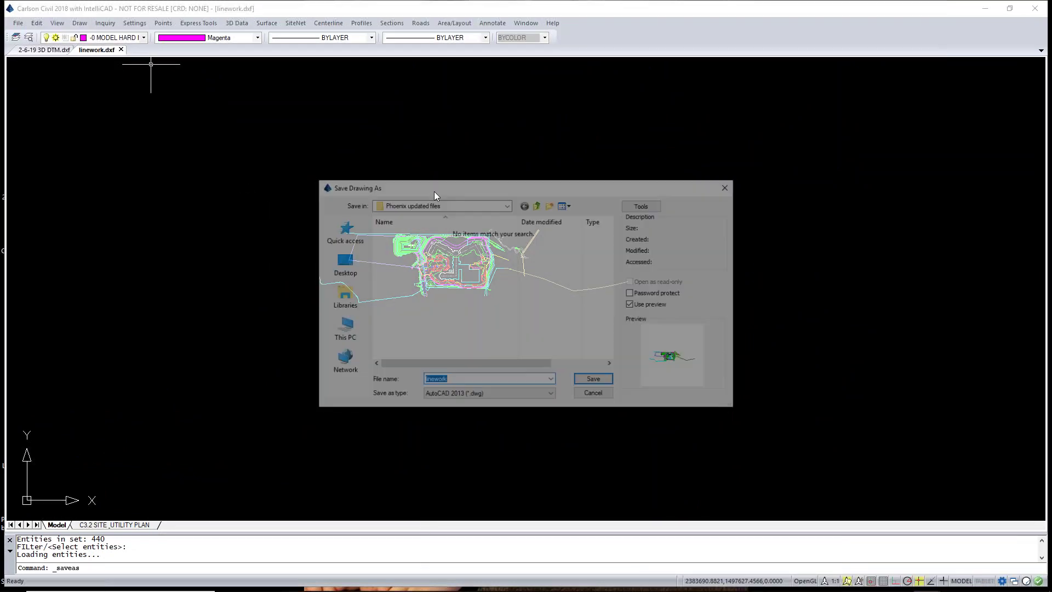
pyautogui.click(427, 382)
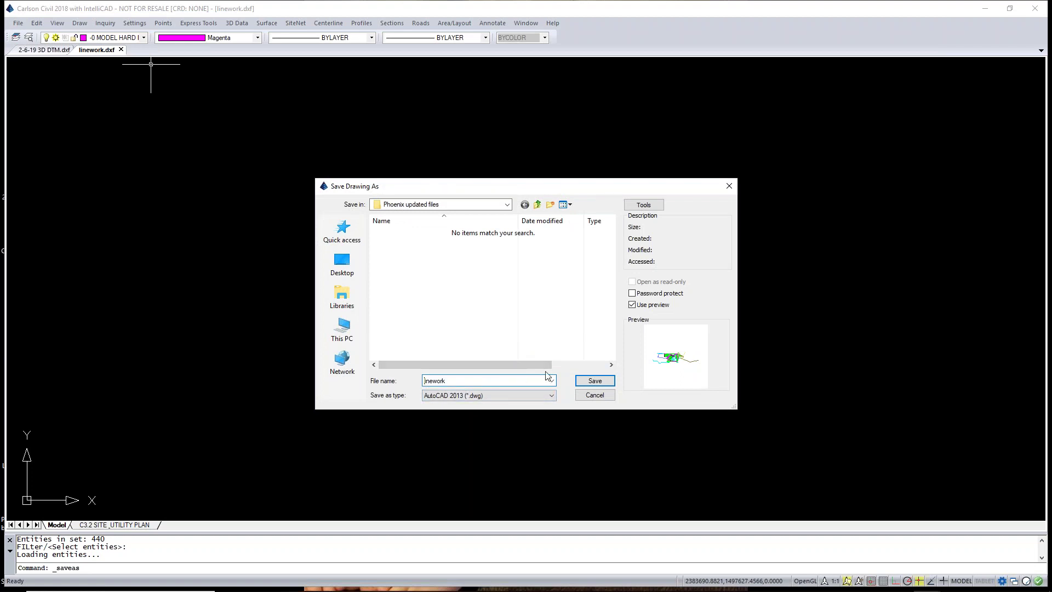
pyautogui.write('Phoenix')
pyautogui.click(530, 395)
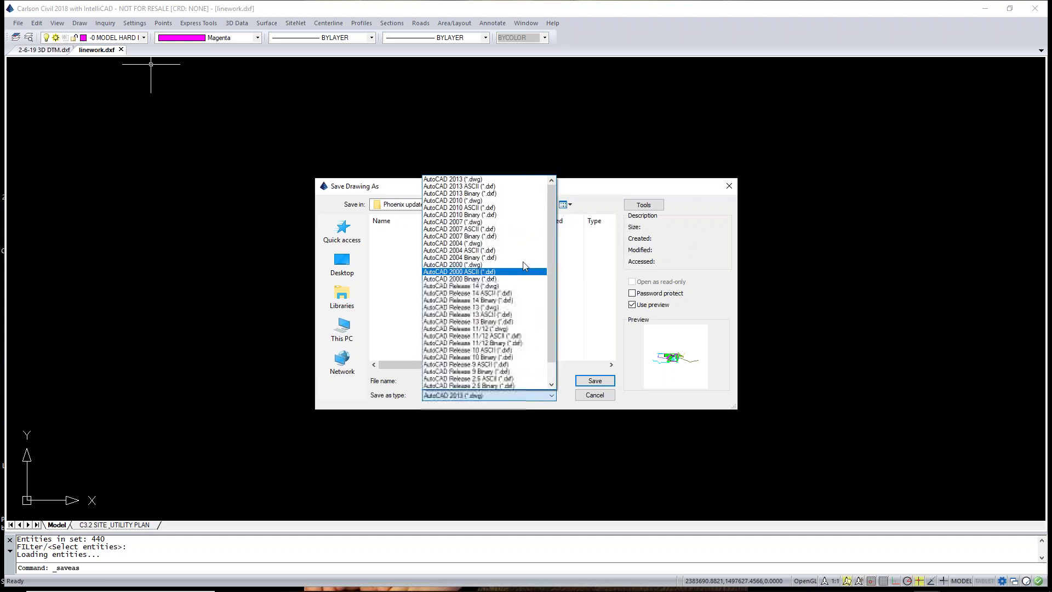
pyautogui.click(481, 187)
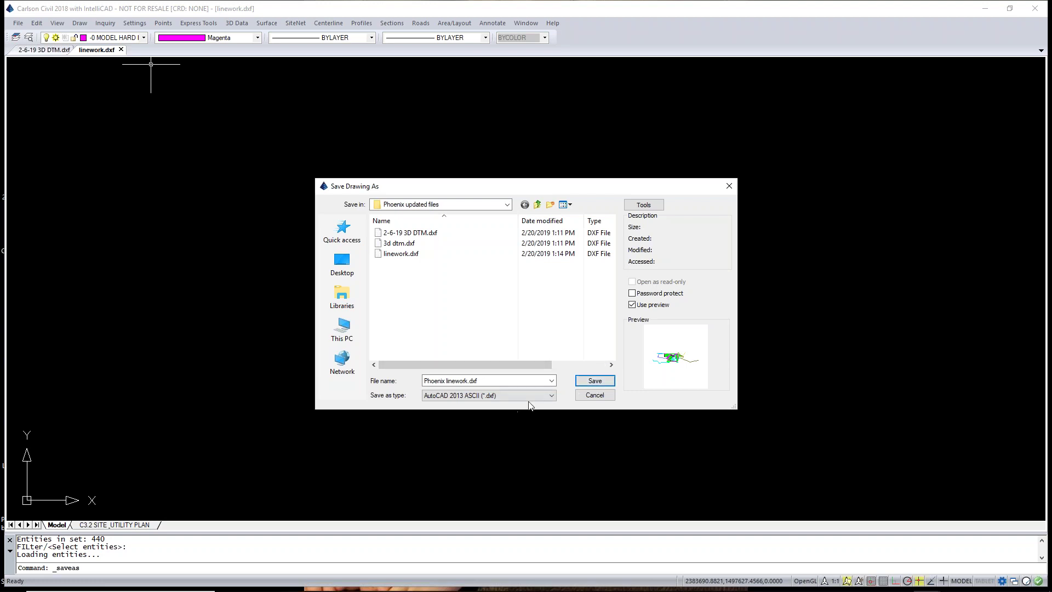
pyautogui.click(548, 397)
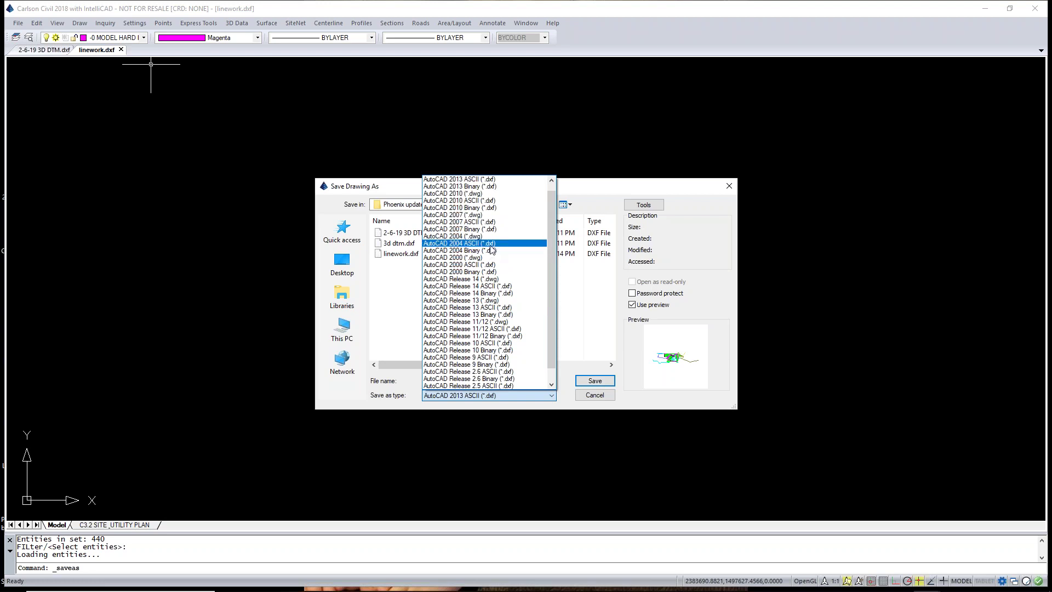
pyautogui.click(470, 180)
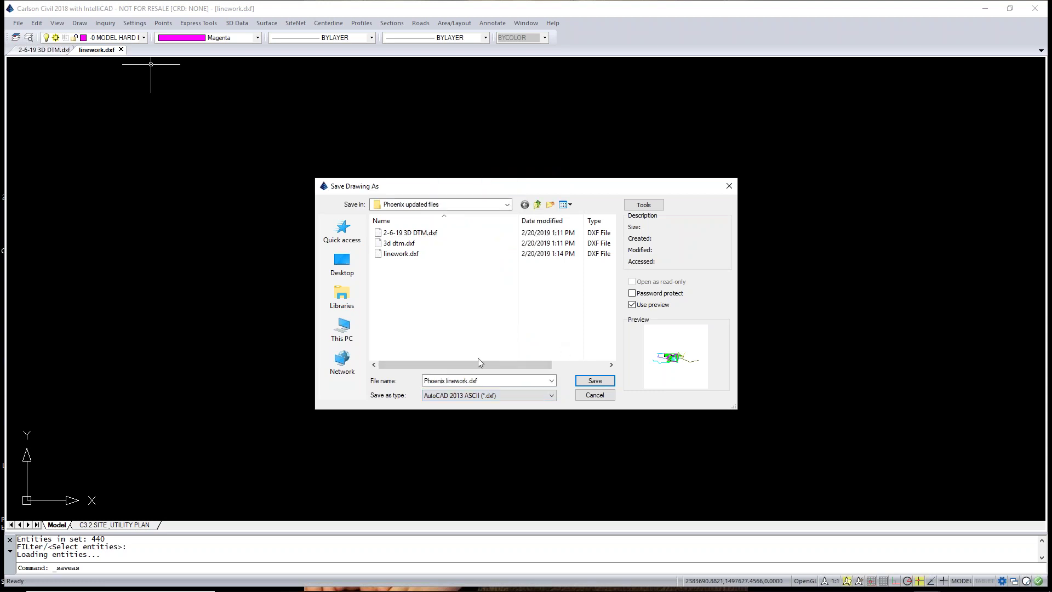
pyautogui.click(608, 379)
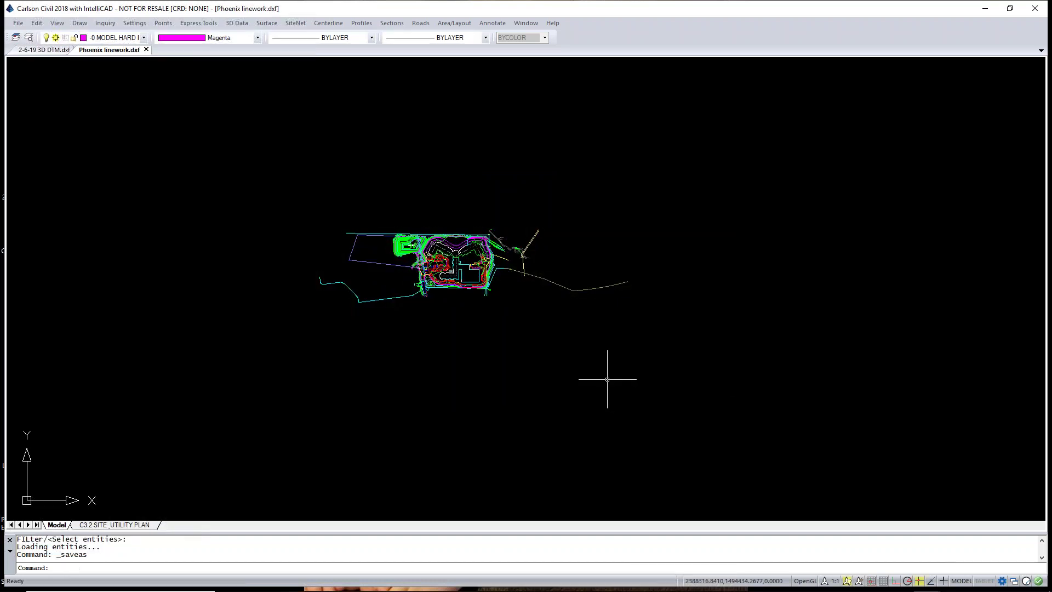
# Switch to File Explorer, open the Phoenix updated files folder from the desktop and sort its files by type
pyautogui.click(984, 8)
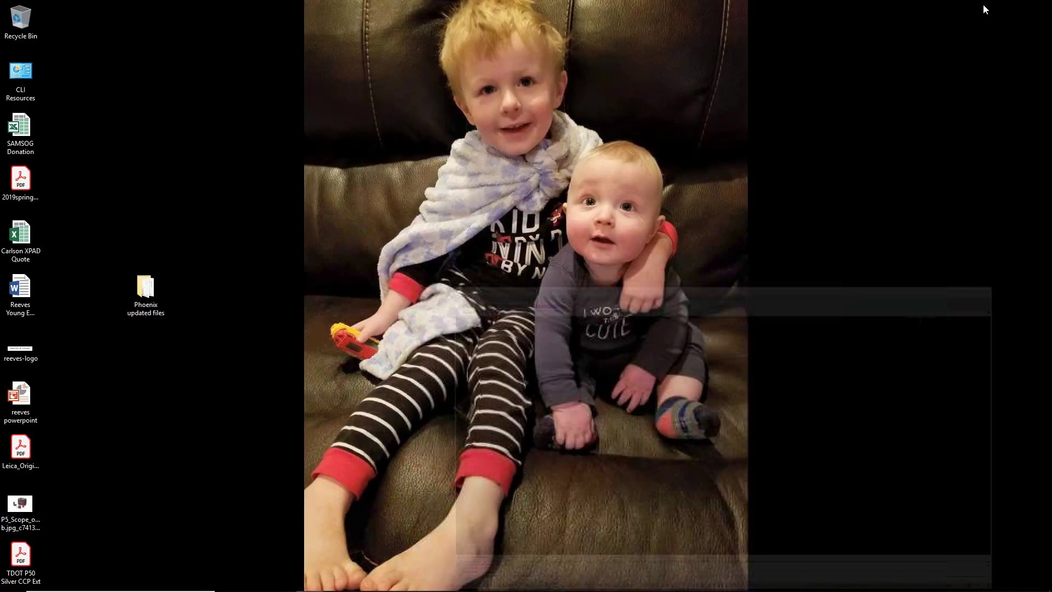
pyautogui.doubleClick(145, 286)
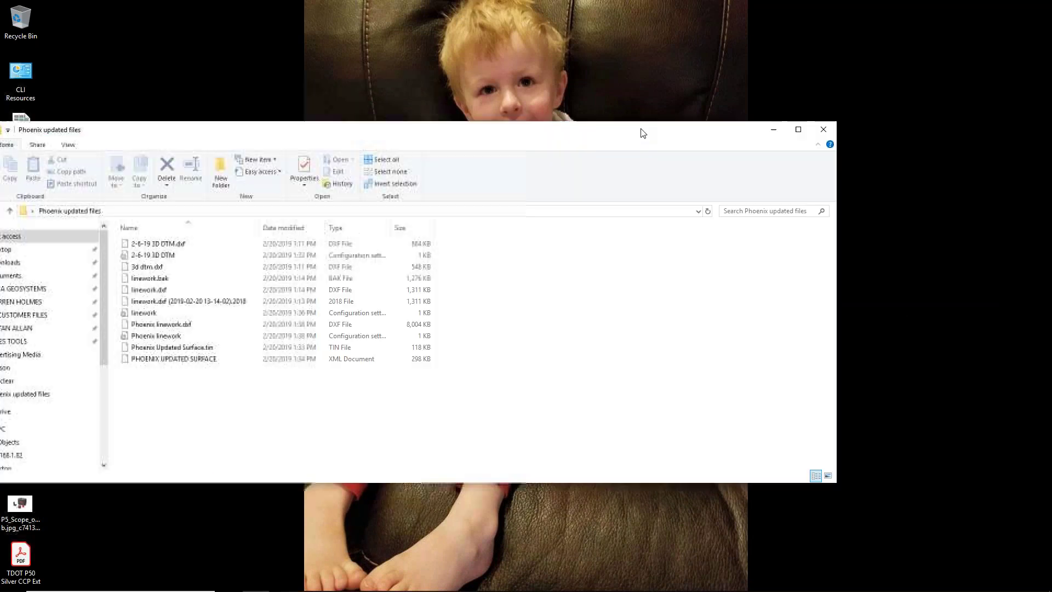
pyautogui.click(383, 225)
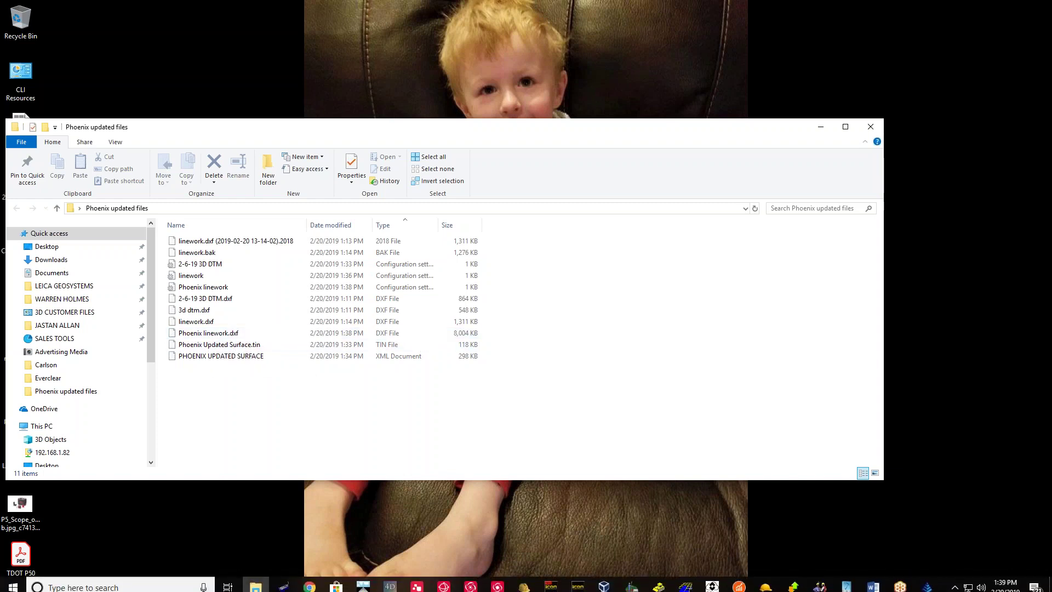
# Switch back to the Phoenix linework drawing in Carlson Civil and examine the curb lines at the building's drive entrance and around the parking
pyautogui.click(321, 582)
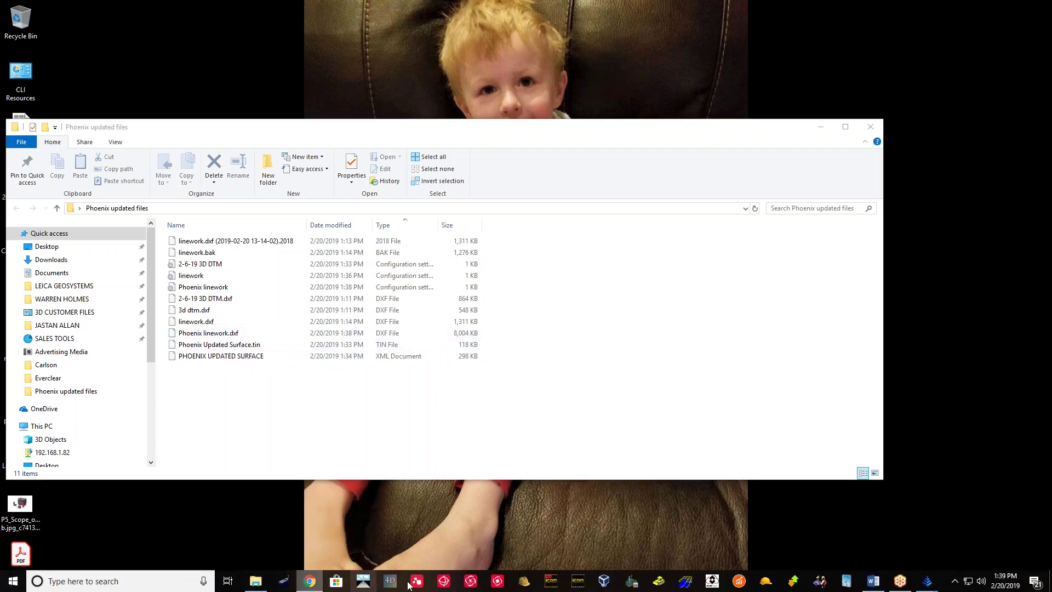
pyautogui.moveTo(927, 580)
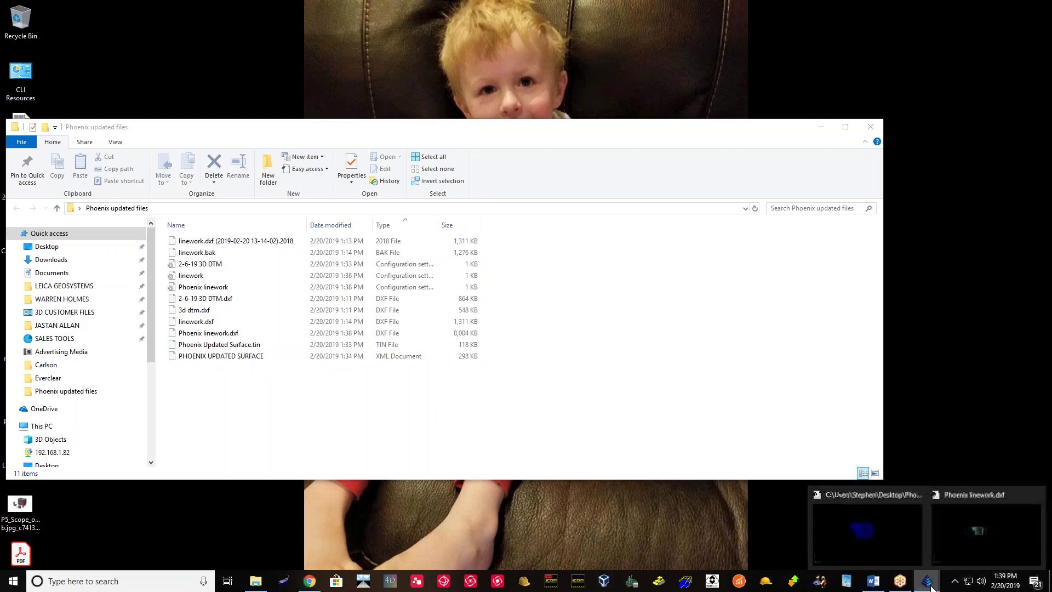
pyautogui.click(979, 550)
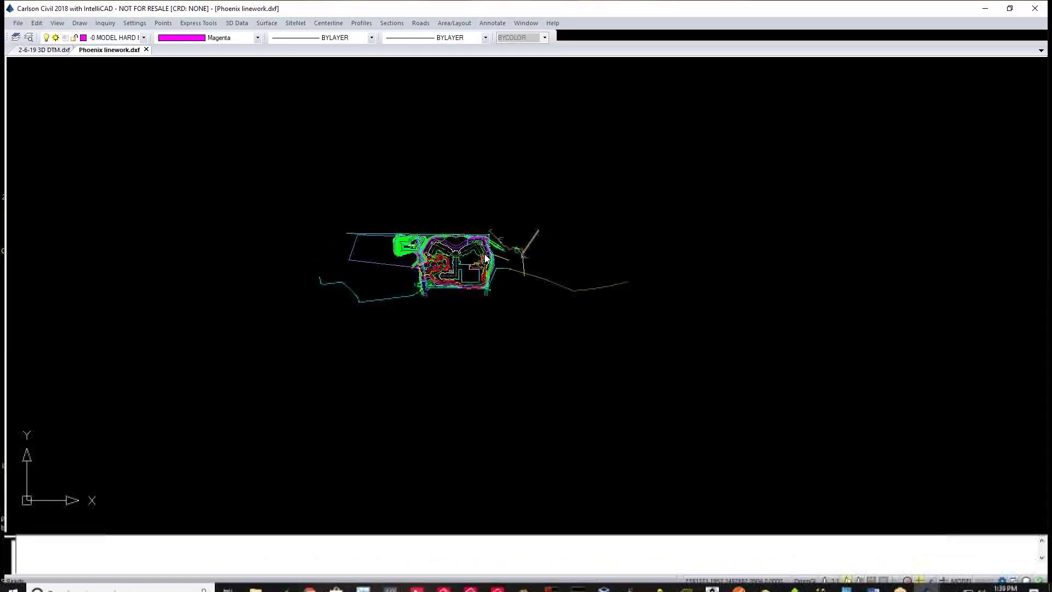
pyautogui.scroll(5, 580, 355)
pyautogui.scroll(-2, 580, 355)
pyautogui.scroll(8, 450, 347)
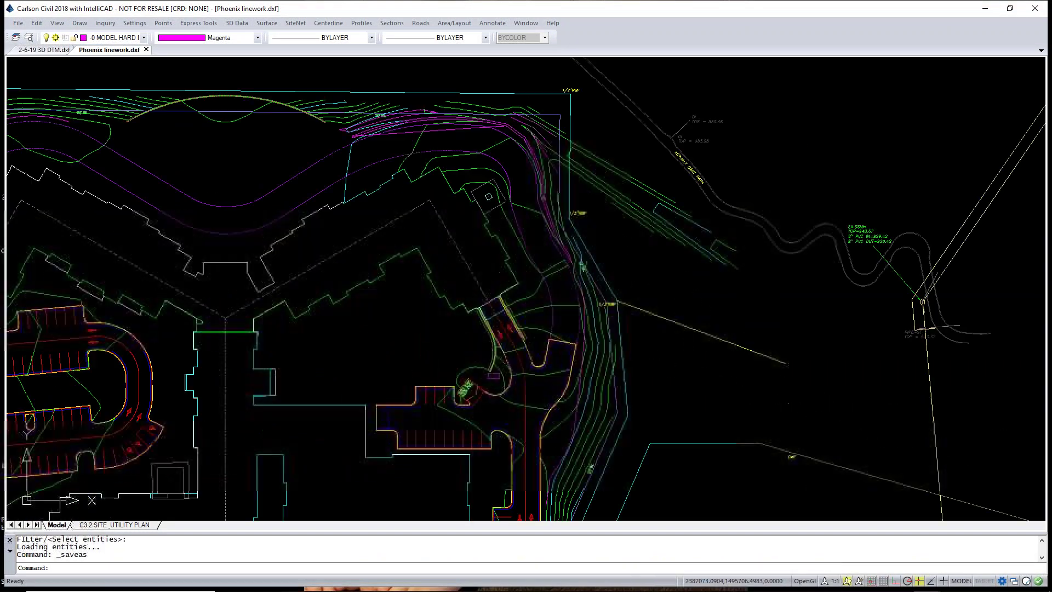
pyautogui.scroll(4, 436, 363)
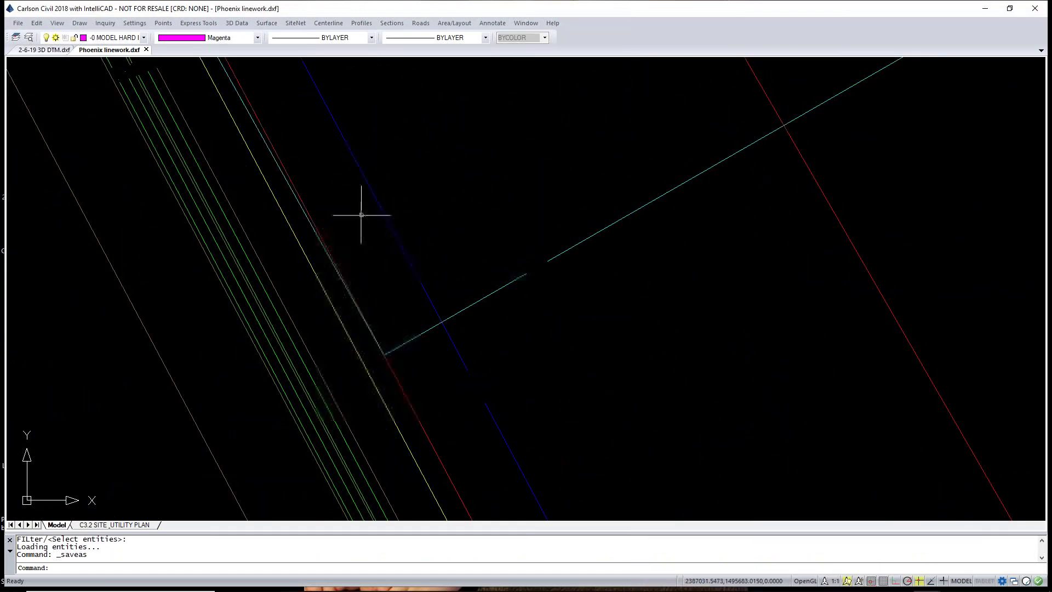
pyautogui.scroll(-4, 359, 216)
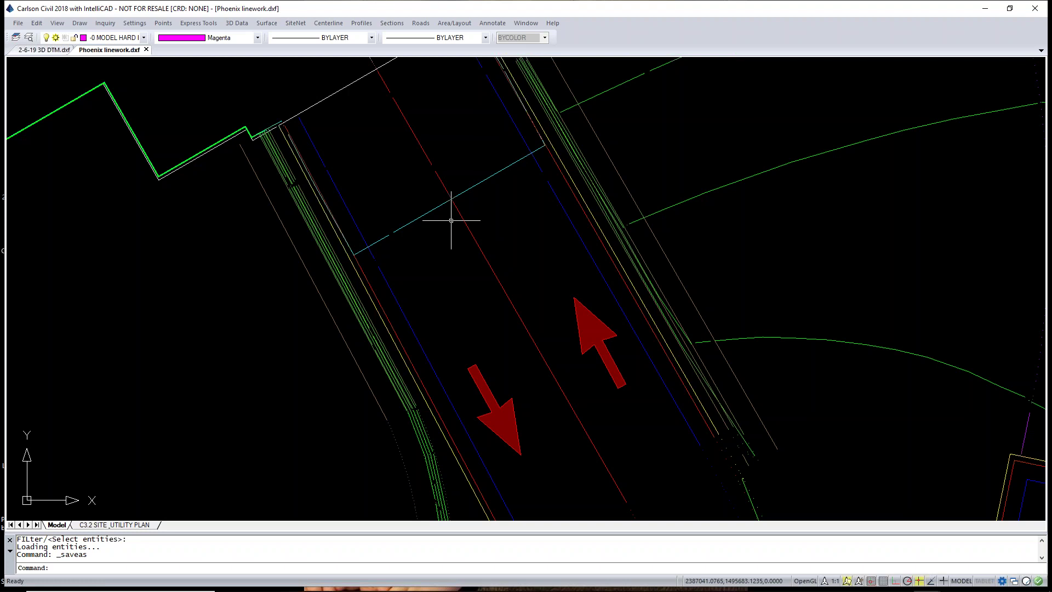
pyautogui.scroll(-5, 450, 214)
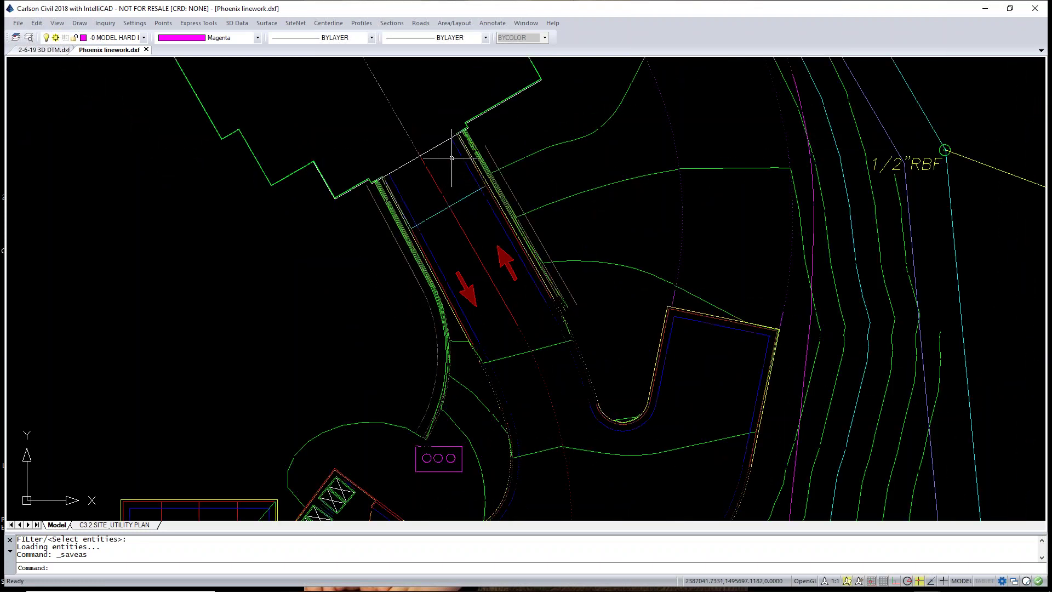
pyautogui.scroll(-3, 451, 158)
pyautogui.scroll(-3, 462, 164)
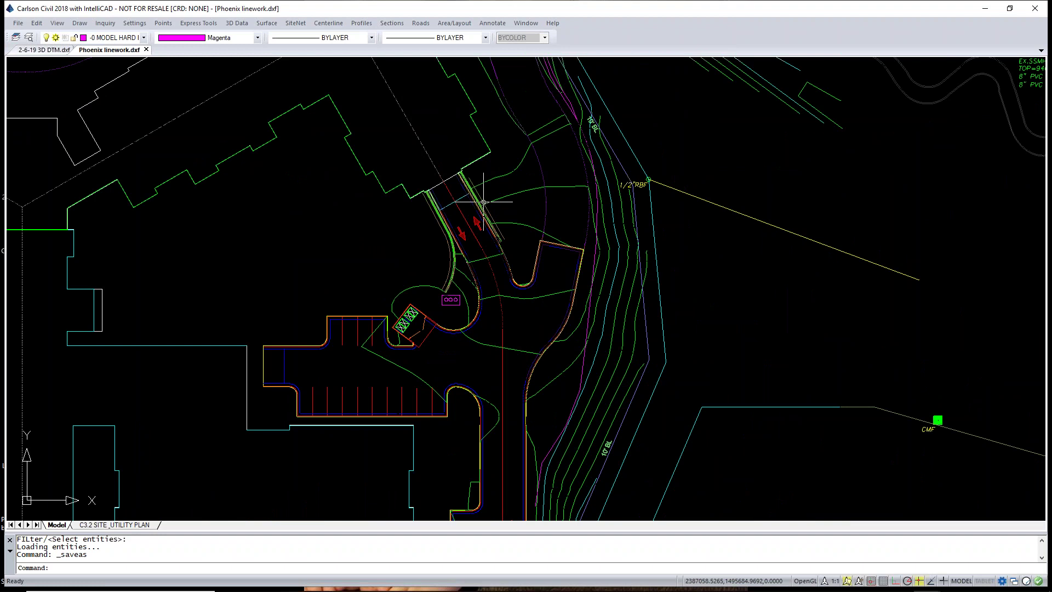
# Isolate the yellow back-of-curb layer E-P-BC by selecting one of its curb lines near the parking area
pyautogui.click(58, 23)
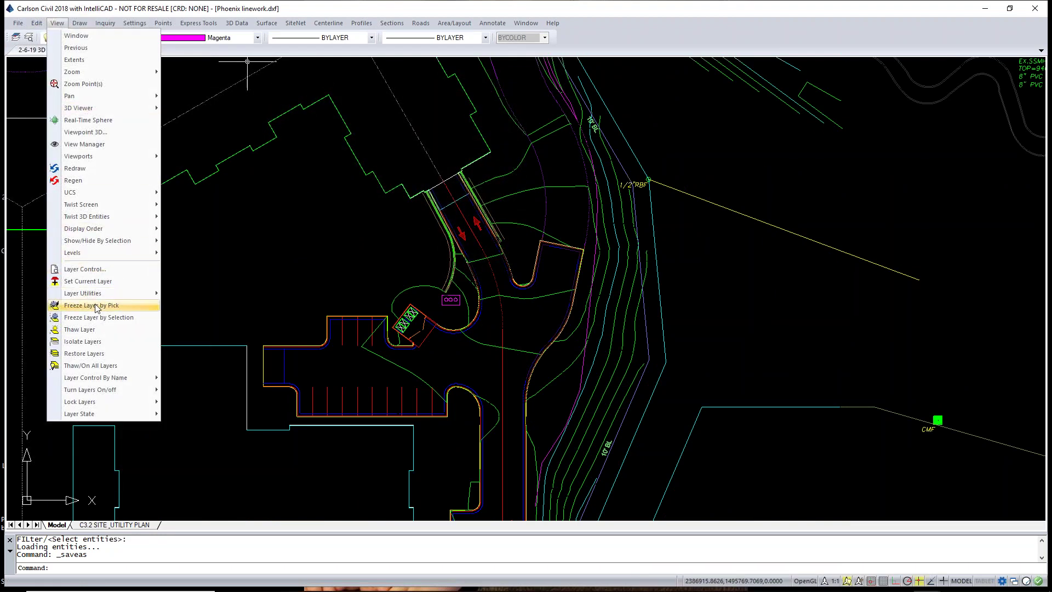
pyautogui.click(99, 343)
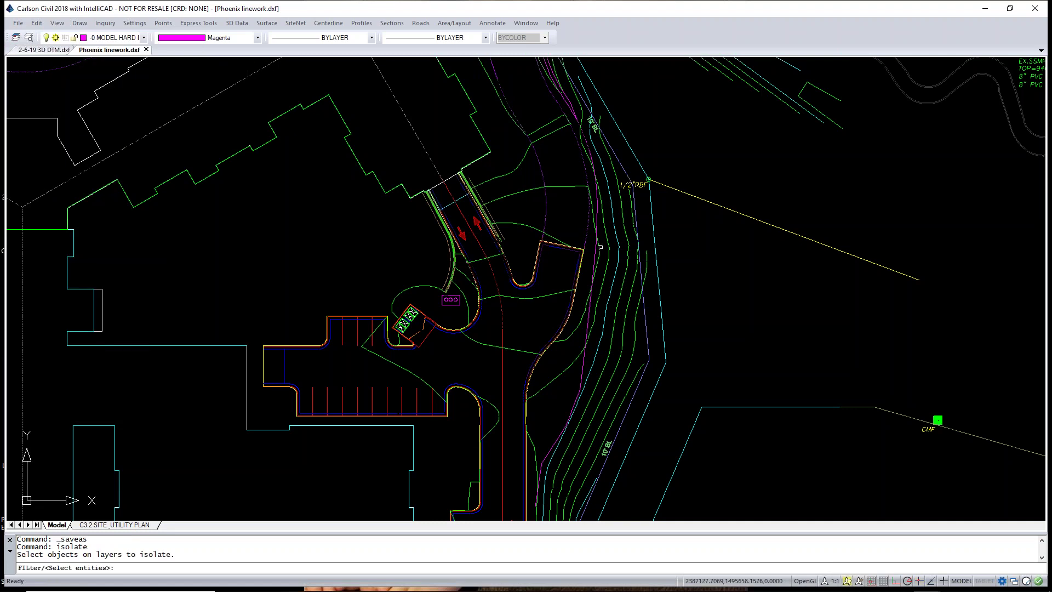
pyautogui.scroll(6, 405, 371)
pyautogui.moveTo(428, 314); pyautogui.dragTo(423, 319)
pyautogui.press('Return')
pyautogui.scroll(-6, 408, 331)
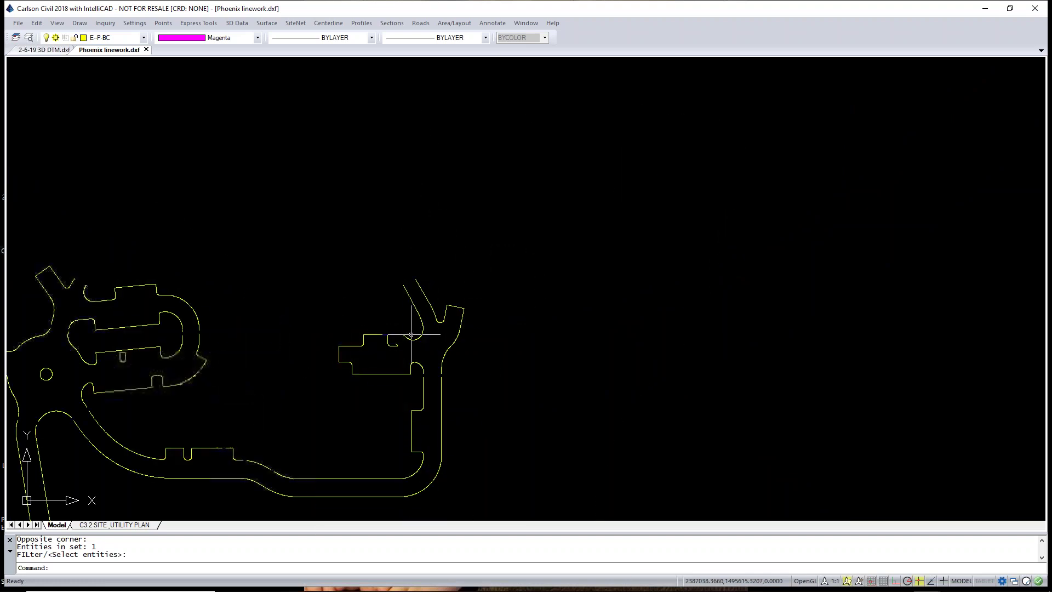
pyautogui.scroll(-6, 433, 332)
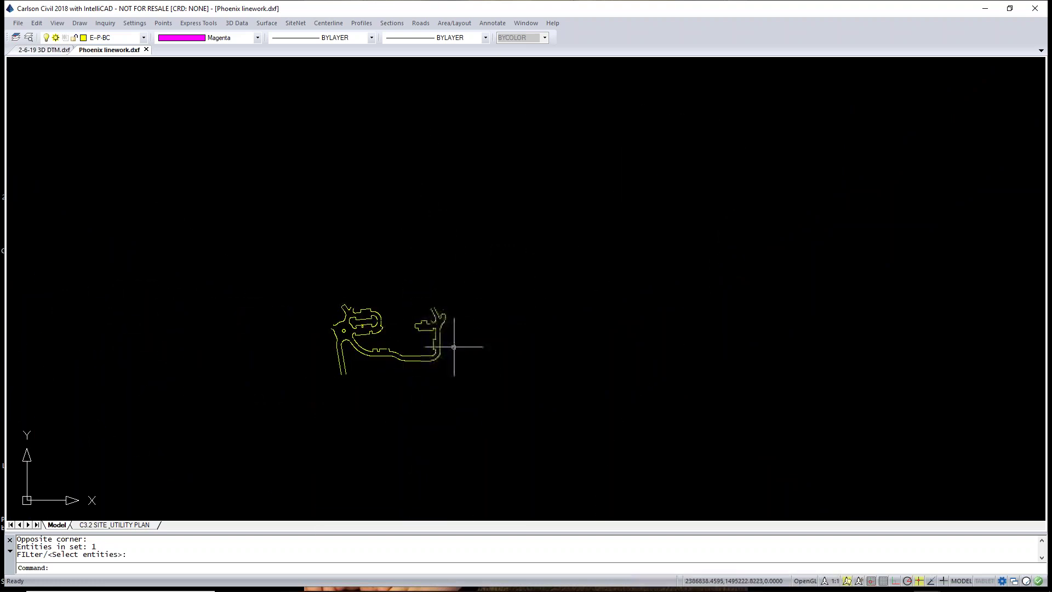
# Start POLYWRITE in Carlson format with a new polyline file named Phoenix BOC Alignment Dozer in the Phoenix updated files folder
pyautogui.write('POLYWRITE')
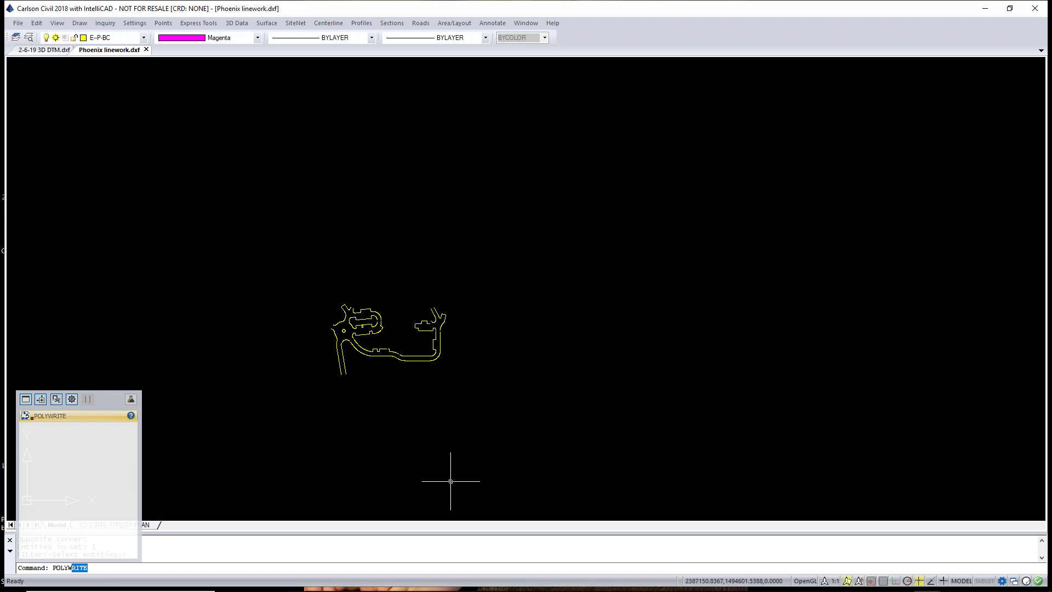
pyautogui.press('Return')
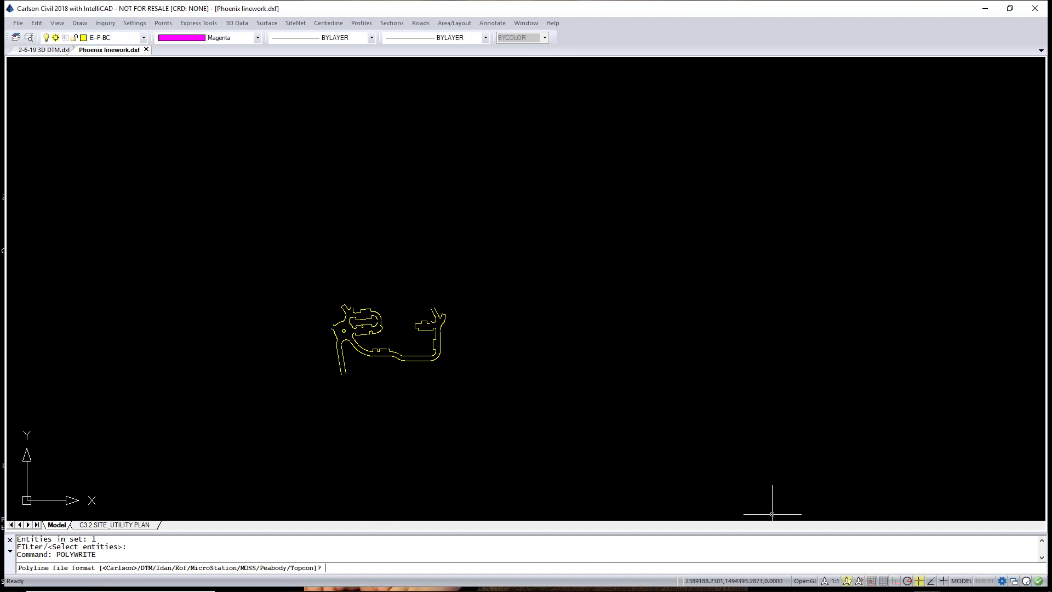
pyautogui.press('Return')
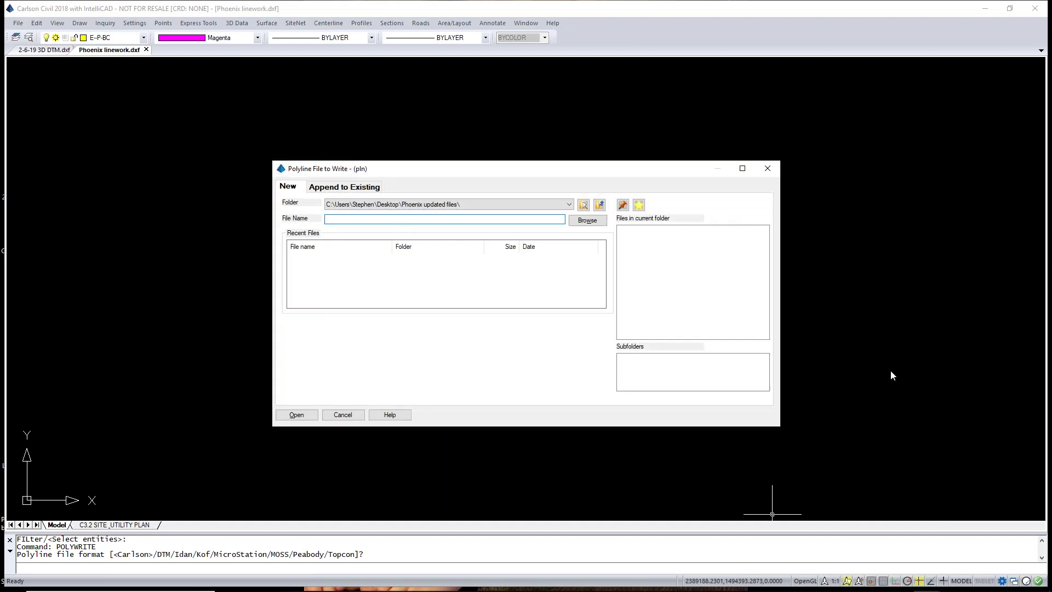
pyautogui.write('Phoenix BOC Alignment Dozer')
pyautogui.click(315, 414)
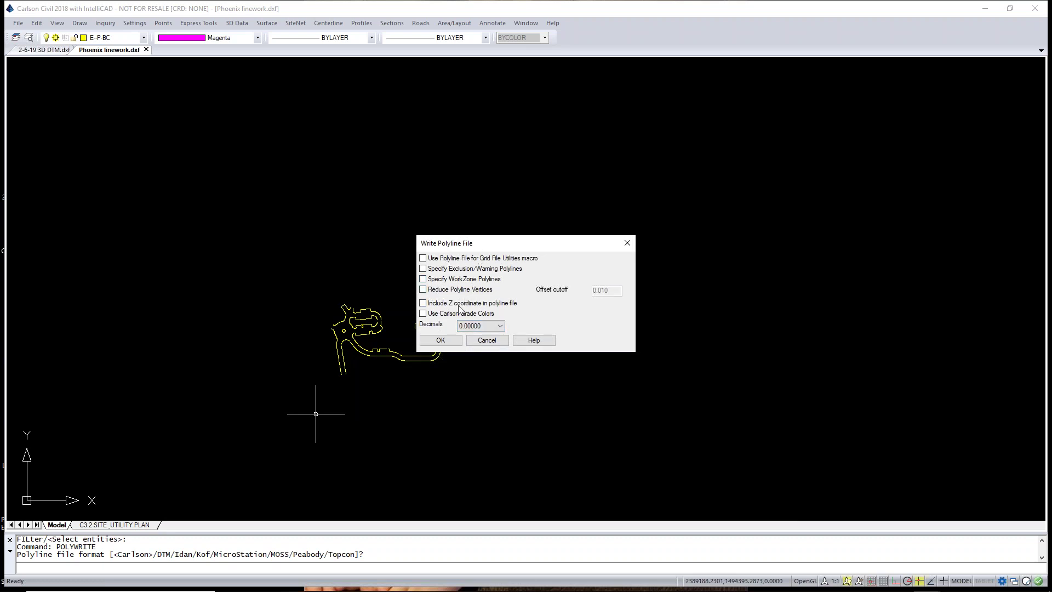
# Write all the isolated back-of-curb polylines to the file without Z coordinates, at five decimals
pyautogui.click(440, 343)
pyautogui.scroll(-2, 378, 362)
pyautogui.click(544, 297)
pyautogui.click(277, 421)
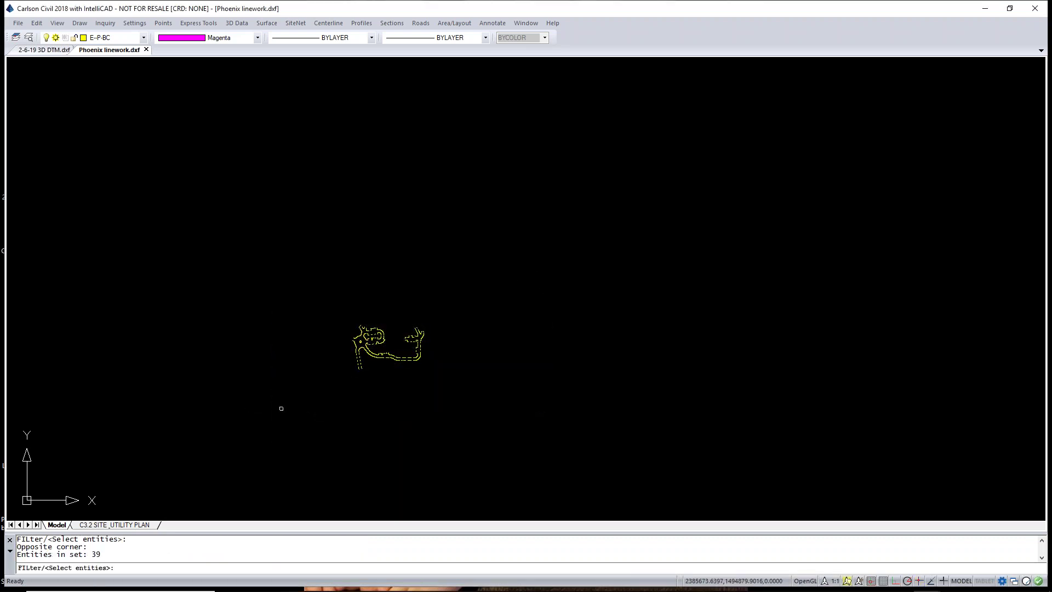
pyautogui.press('Return')
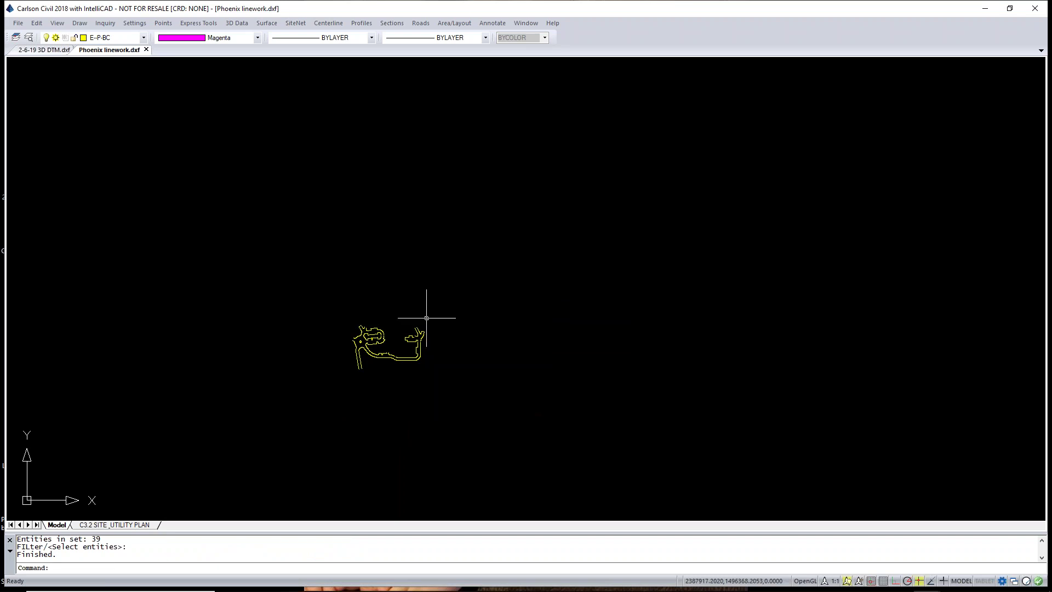